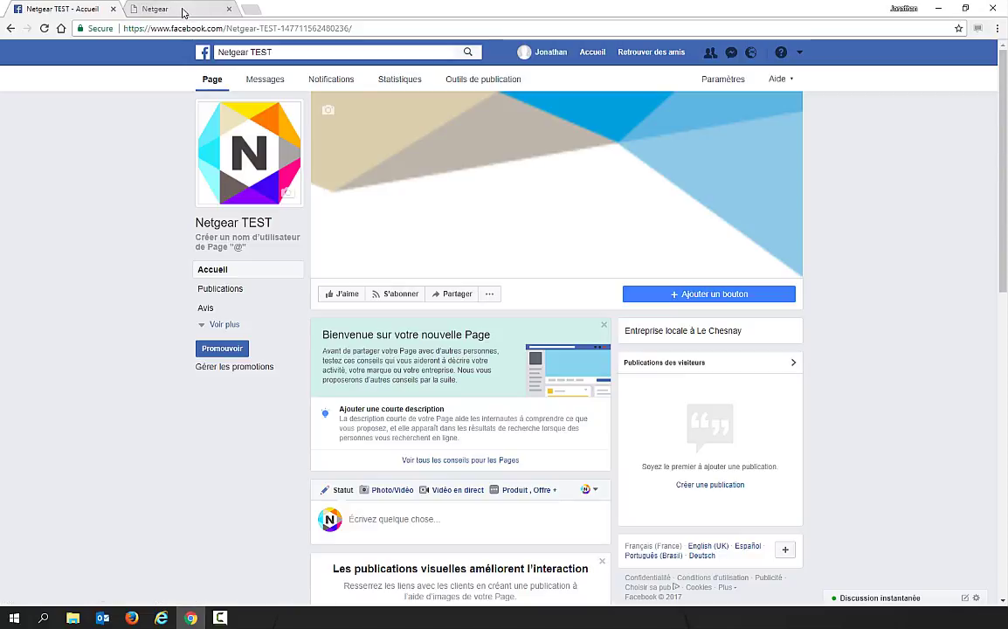
Step: Look at the general settings of the Netgear TEST Facebook page and return to the page
click(724, 80)
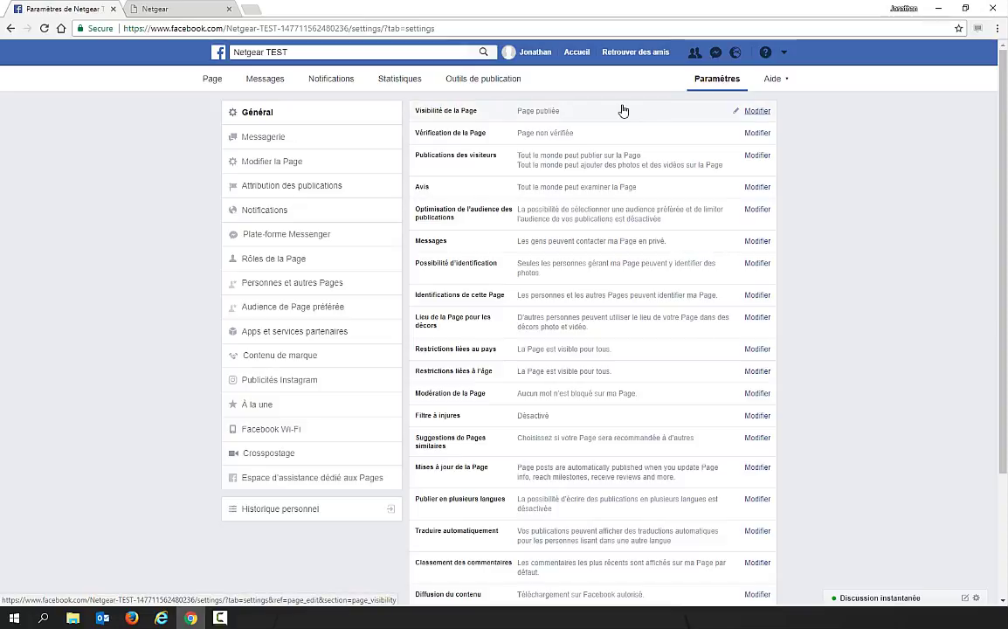
click(211, 81)
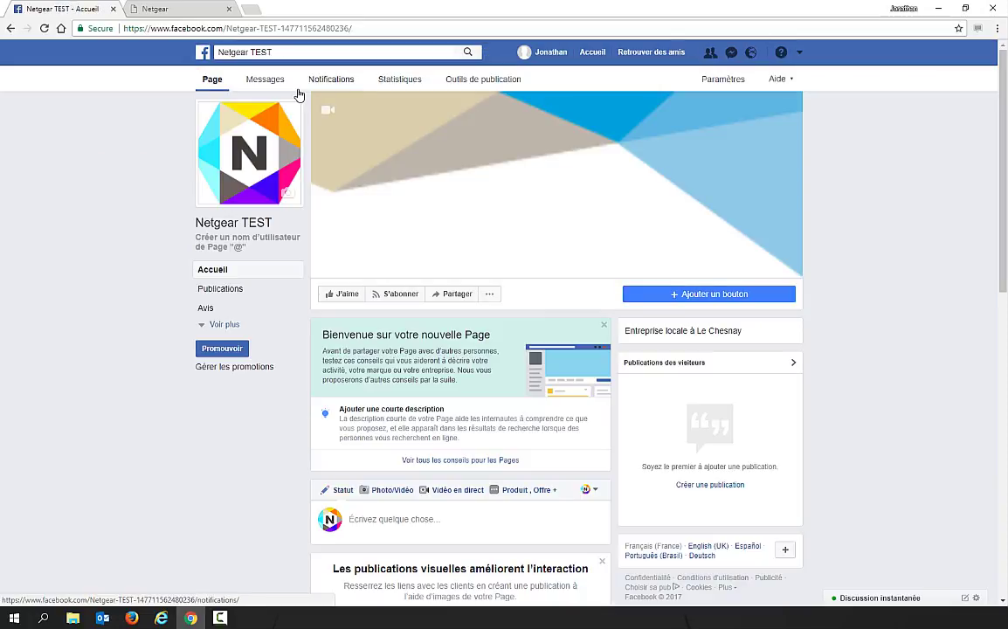
Step: Reload the access point's web interface at 172.23.18.40 and log in with the prefilled admin account
click(184, 11)
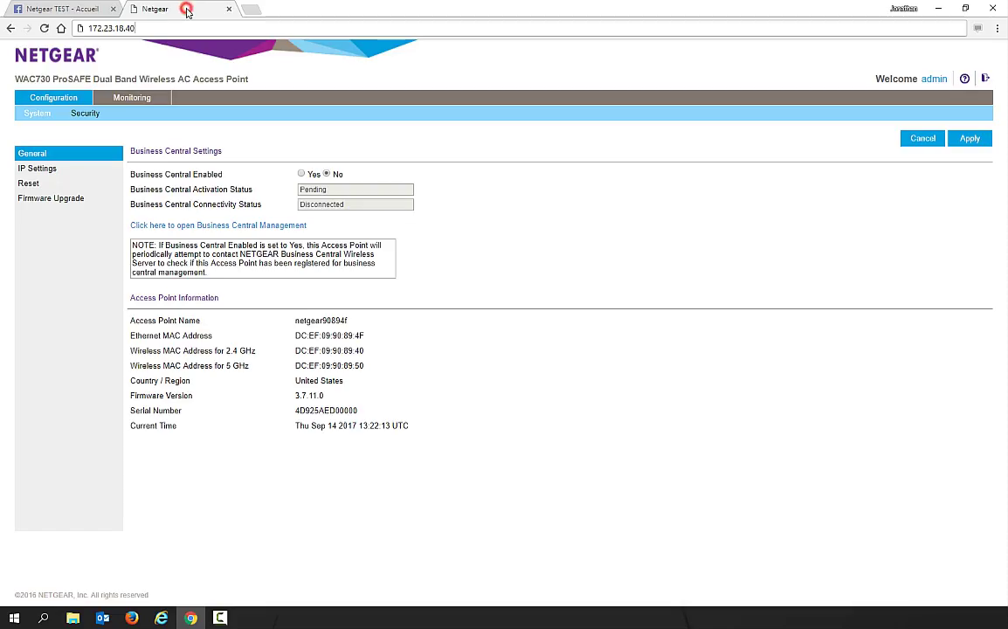
click(186, 28)
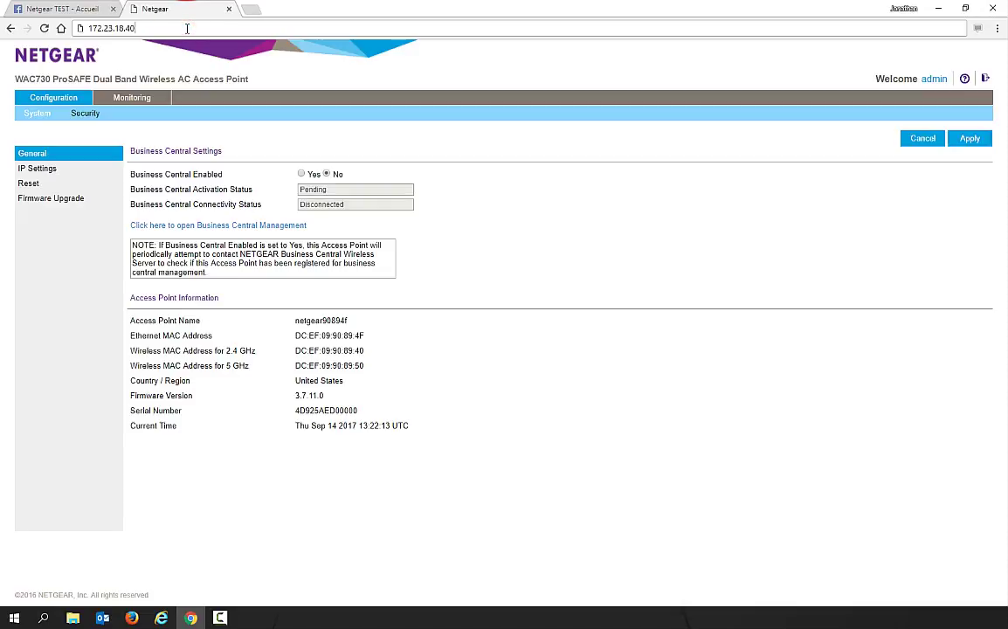
key(Return)
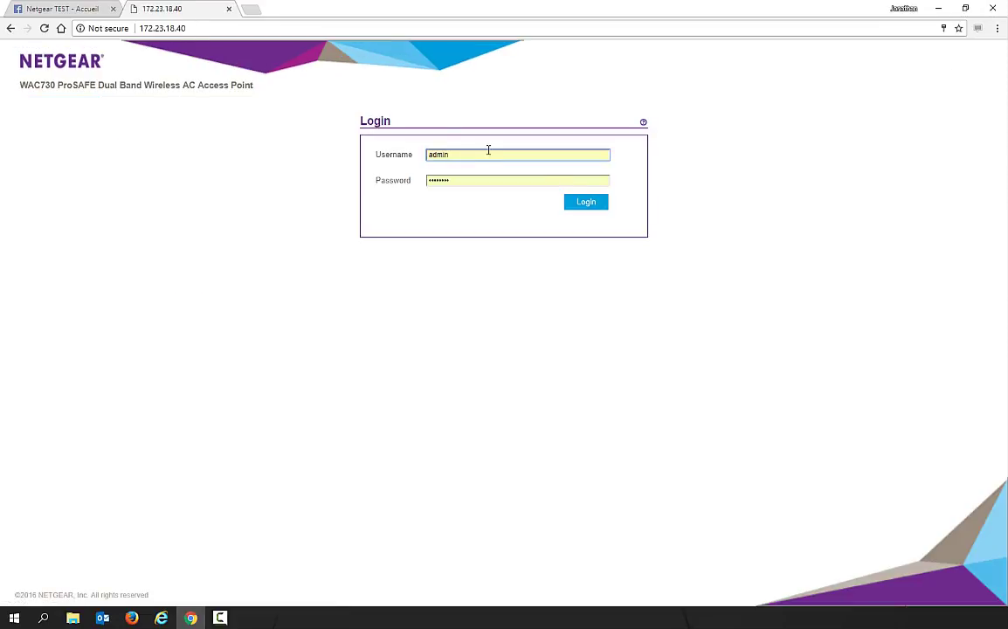
click(579, 204)
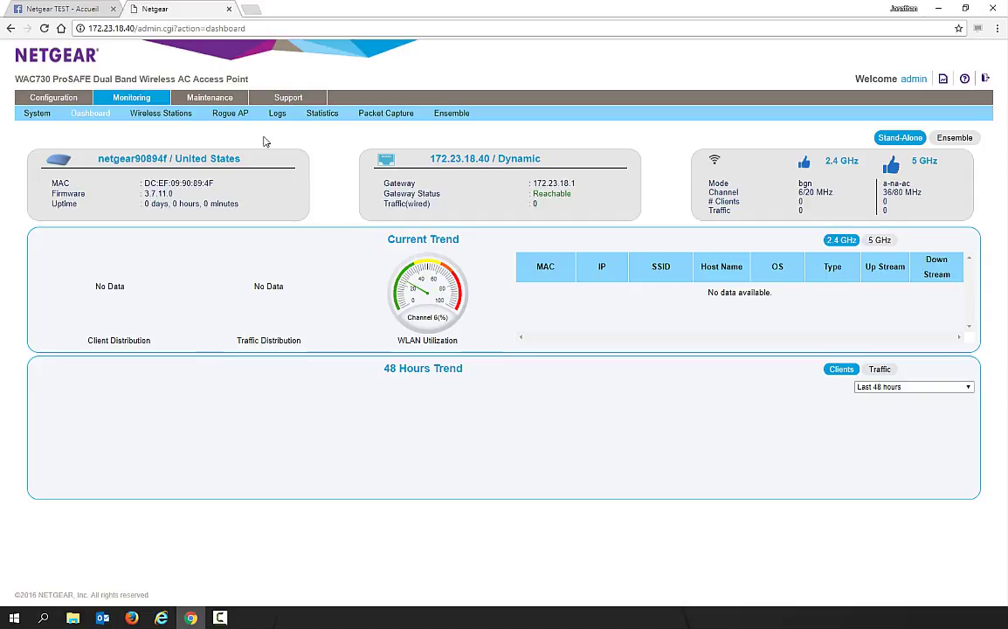
Step: Enable captive portal mode with Facebook Wi-Fi registration on the access point and apply the changes
click(76, 100)
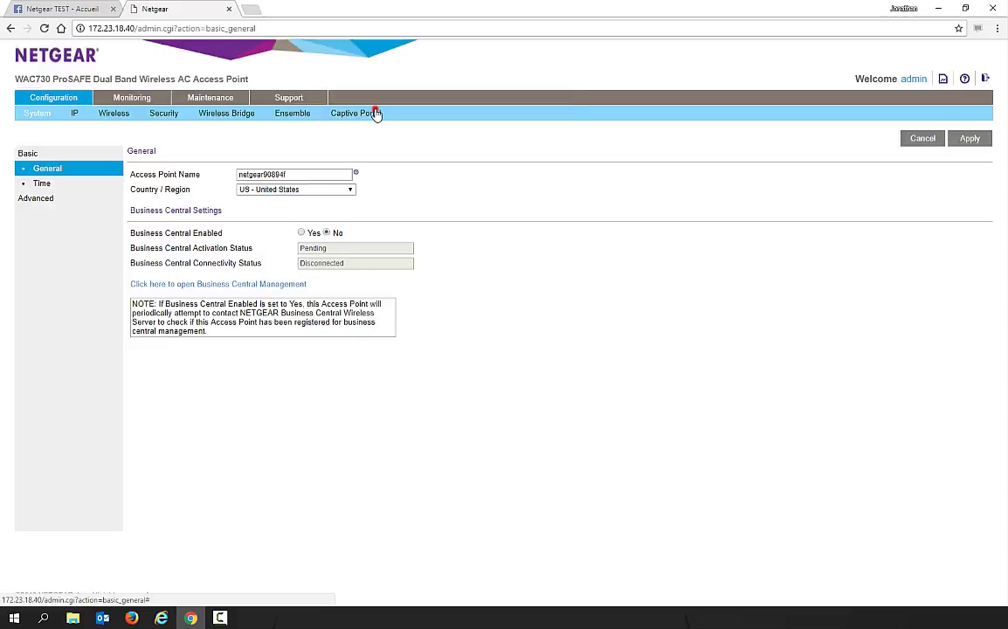
click(375, 114)
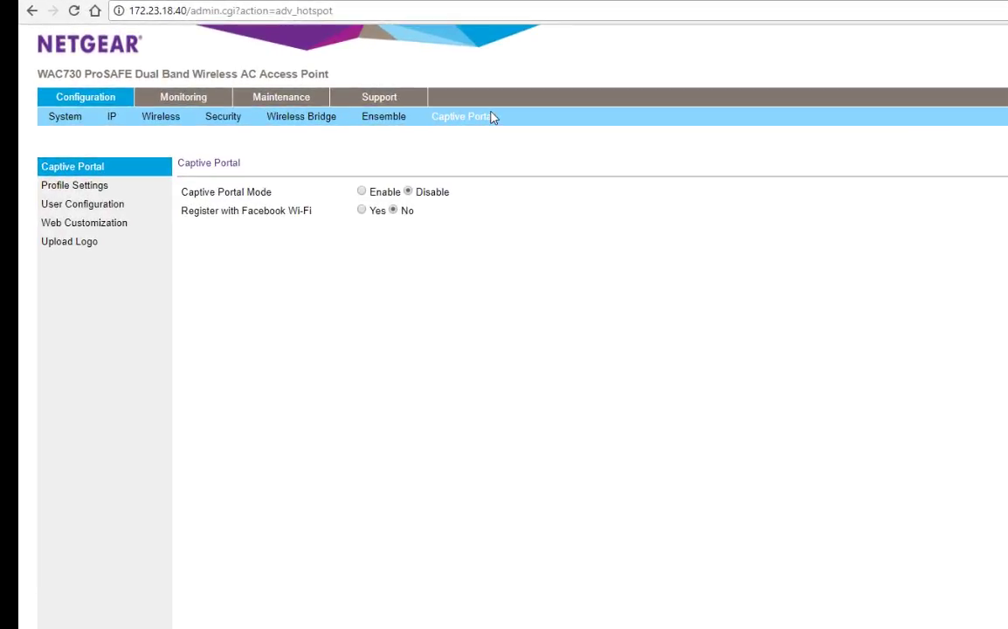
click(363, 192)
click(361, 210)
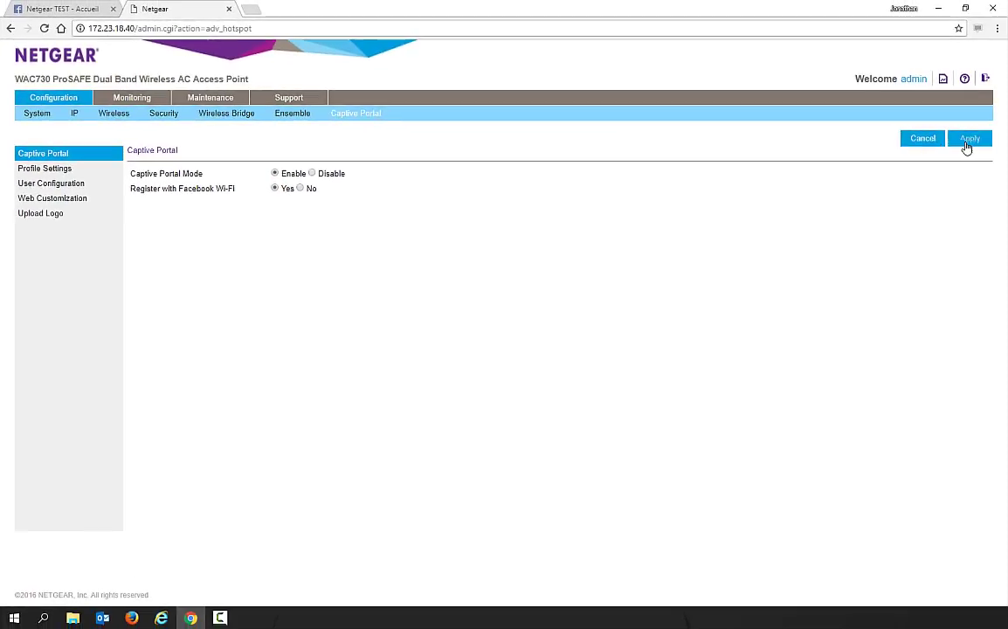
click(968, 142)
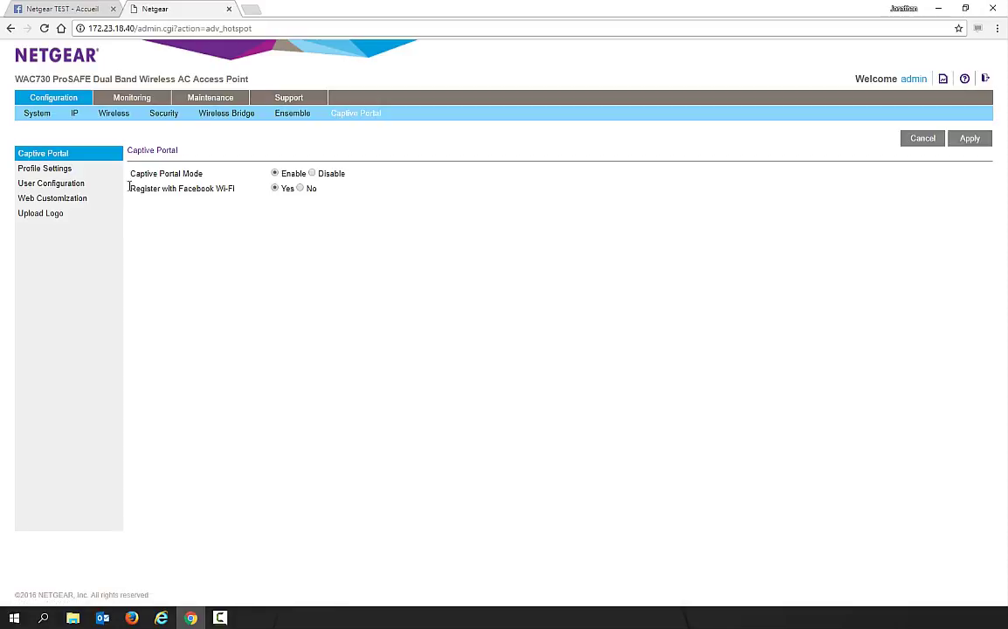
Step: Edit the NETGEAR captive portal profile and set its authentication mode to Facebook Wi-Fi
click(70, 168)
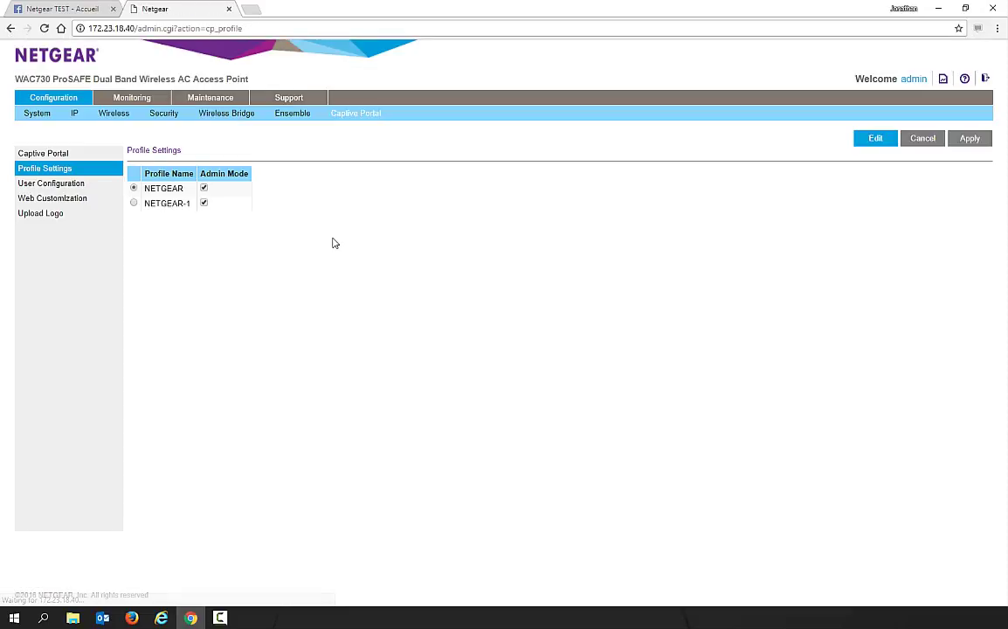
click(868, 141)
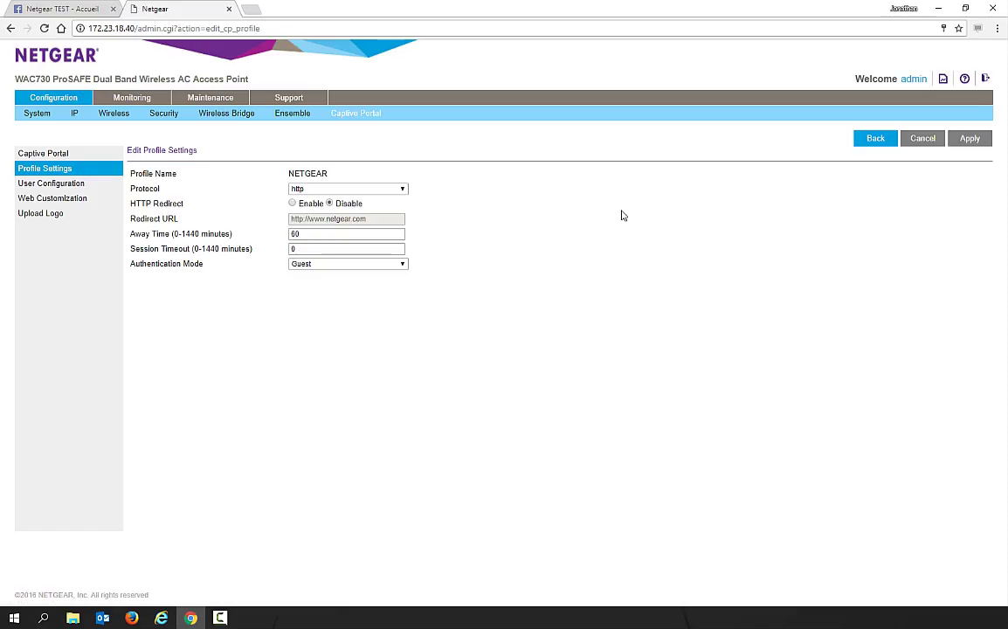
click(371, 263)
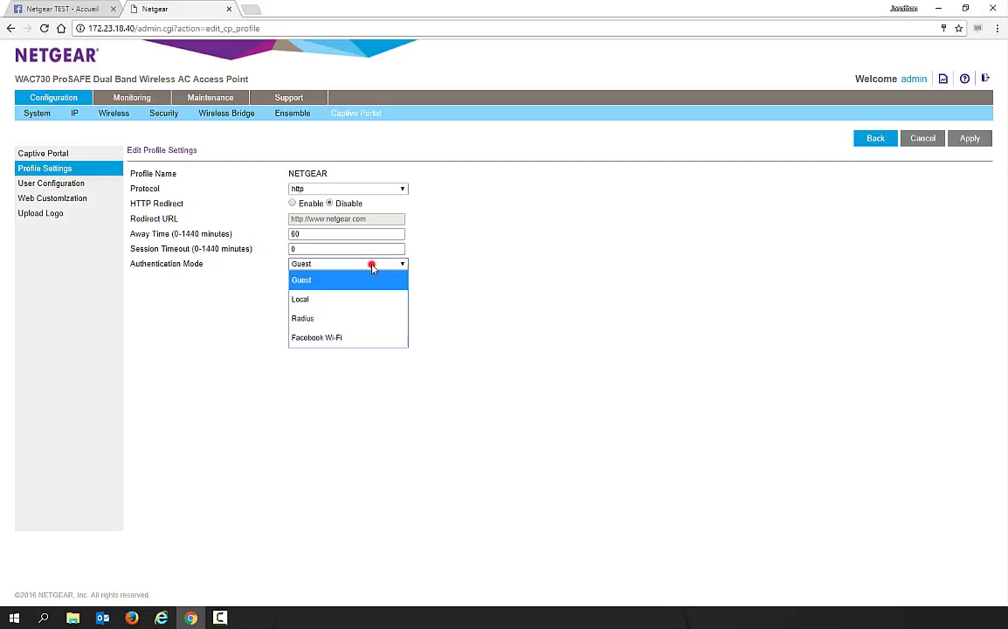
click(349, 339)
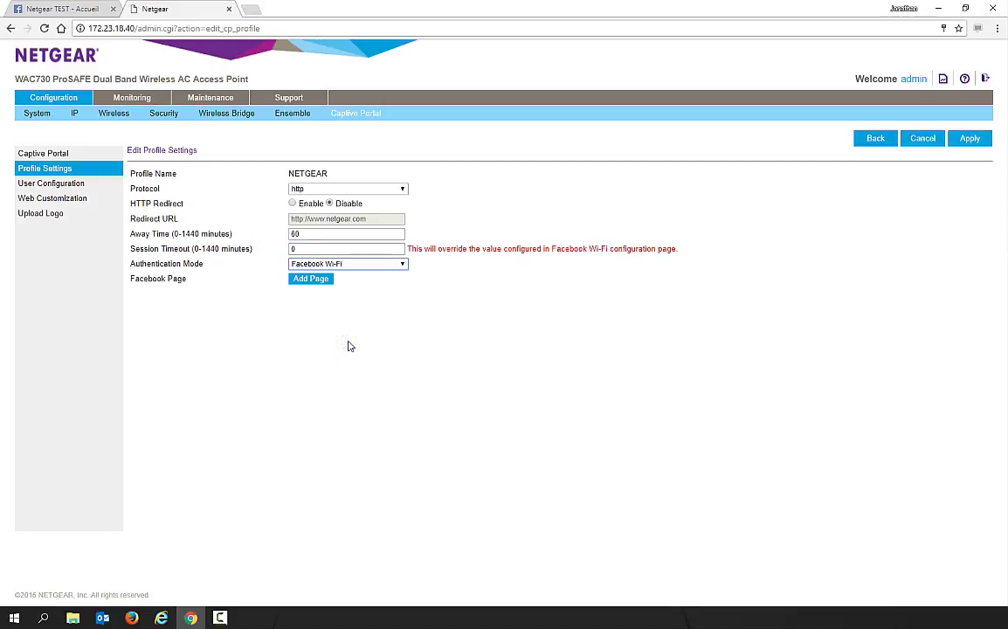
Step: Add a Facebook page to the profile, confirm the redirection, and choose Netgear TEST in the Facebook Wi-Fi configuration
click(300, 279)
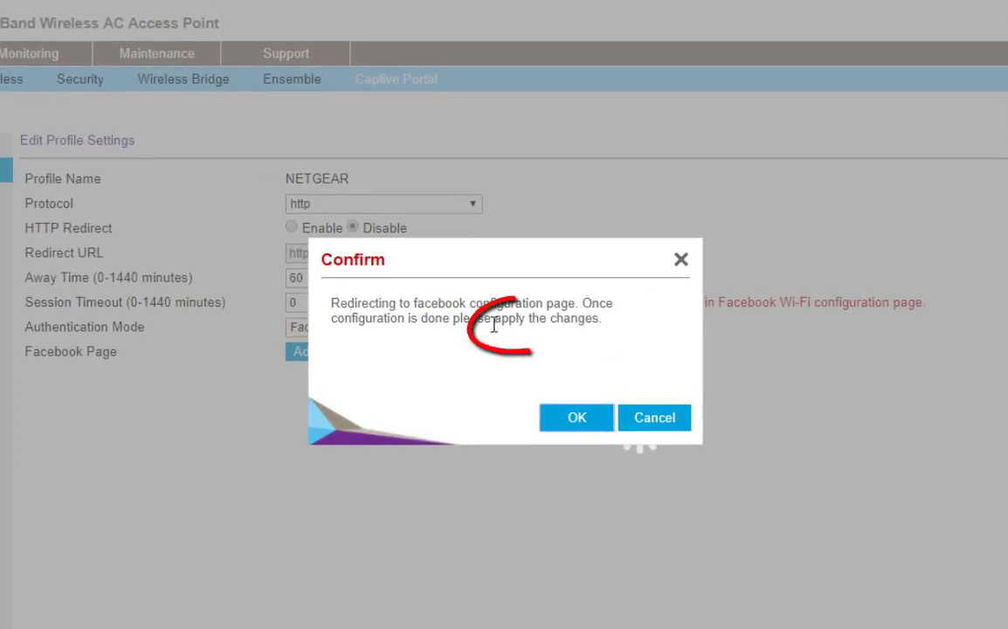
double_click(510, 319)
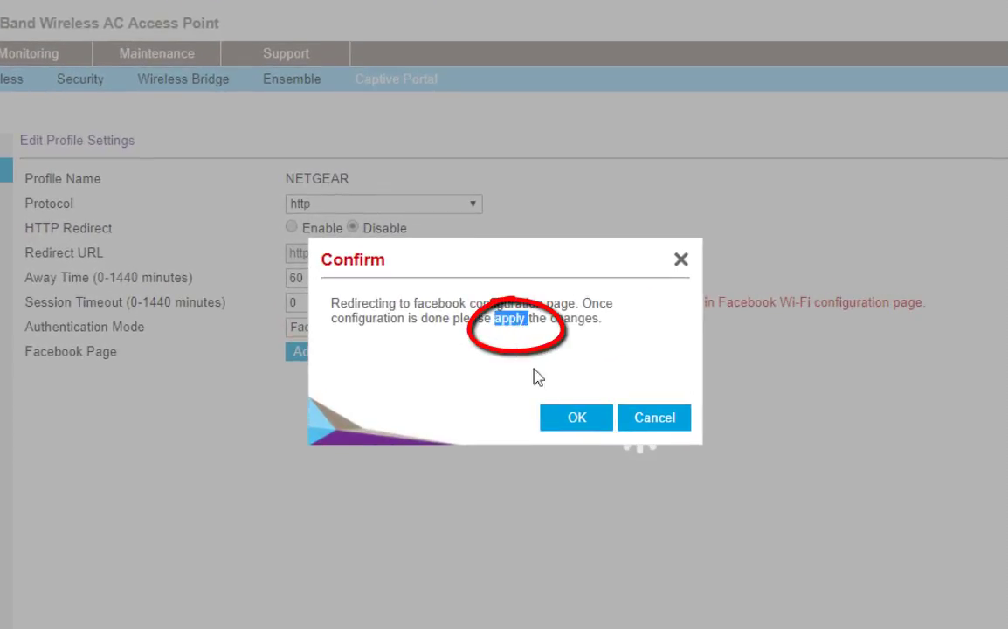
click(573, 424)
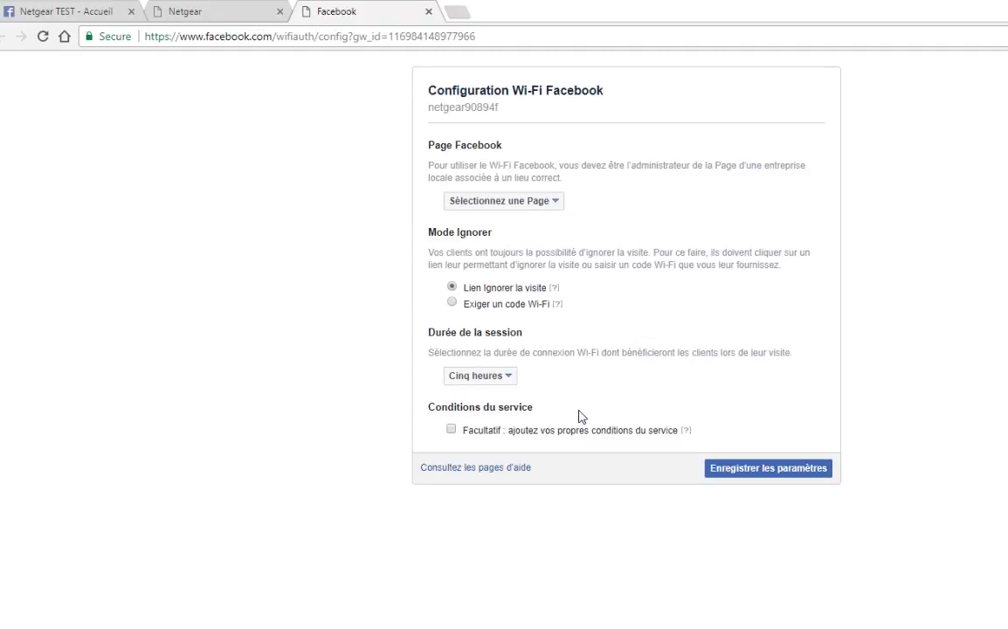
click(536, 202)
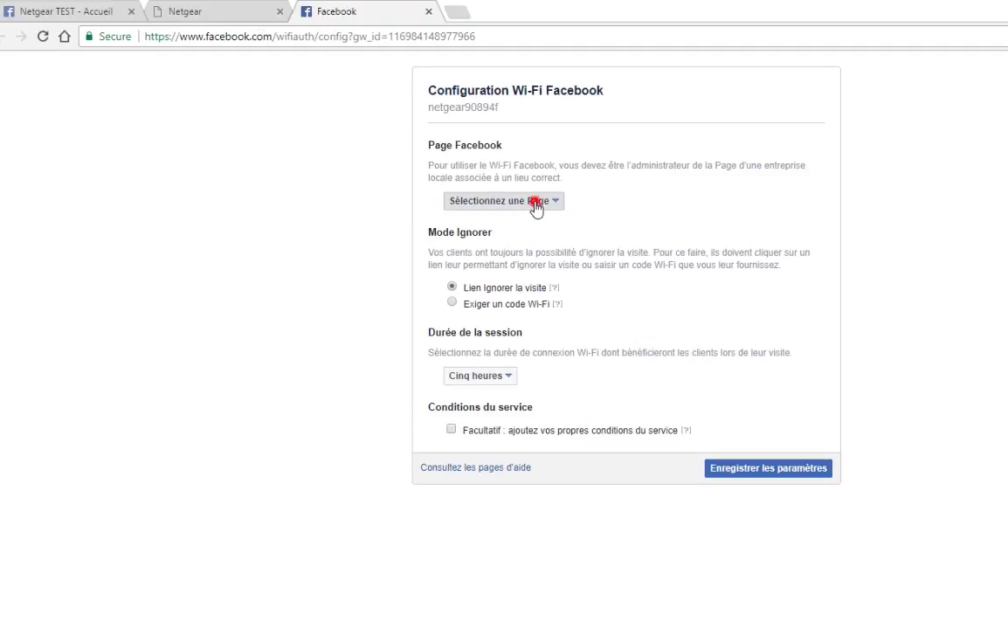
click(504, 236)
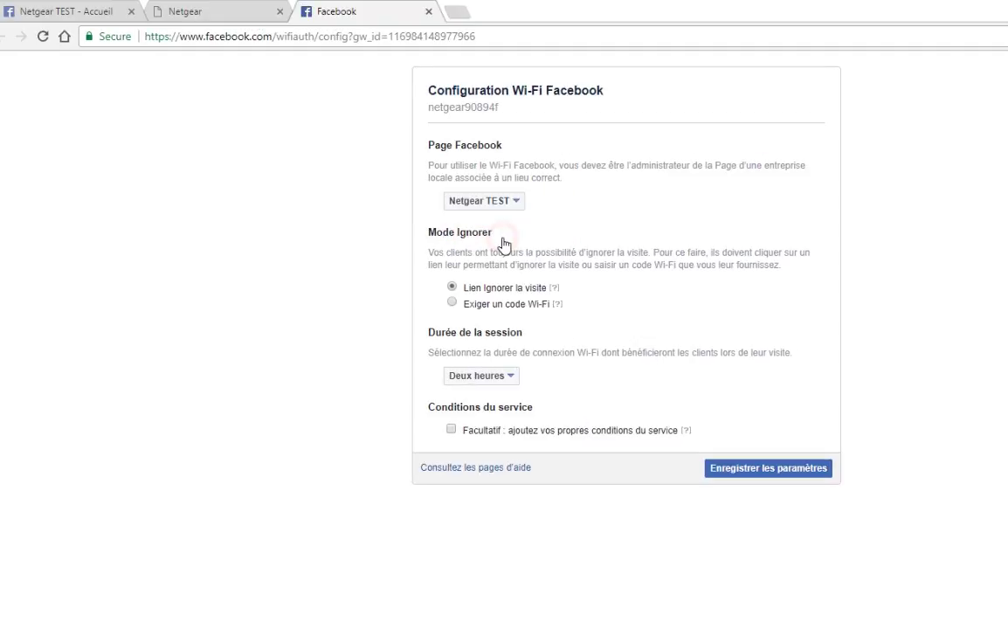
Step: Save the Facebook Wi-Fi settings with a session duration of Une heure and apply the NETGEAR captive portal profile on the access point
click(511, 376)
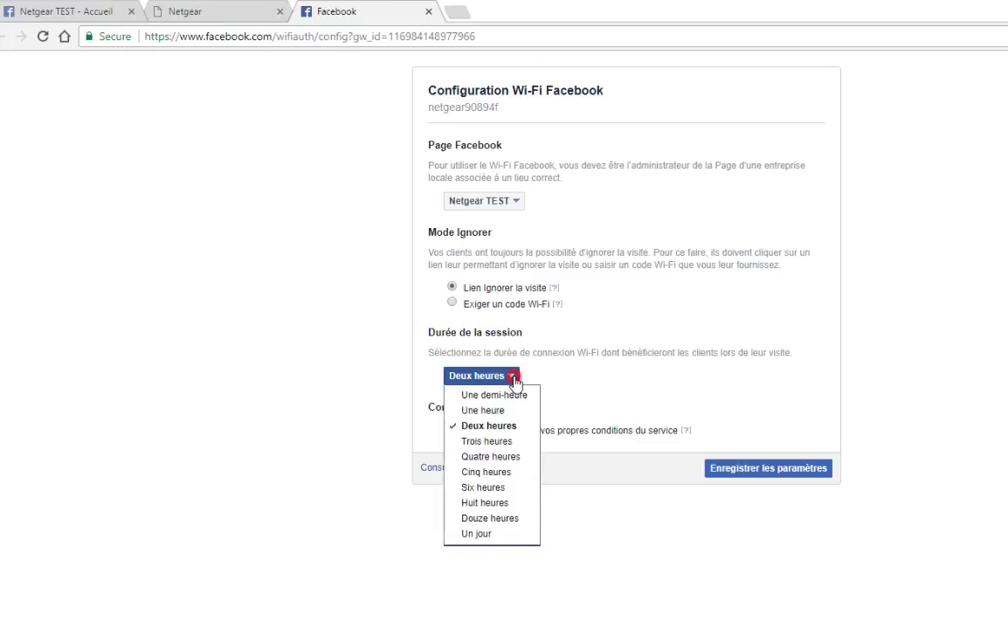
click(511, 412)
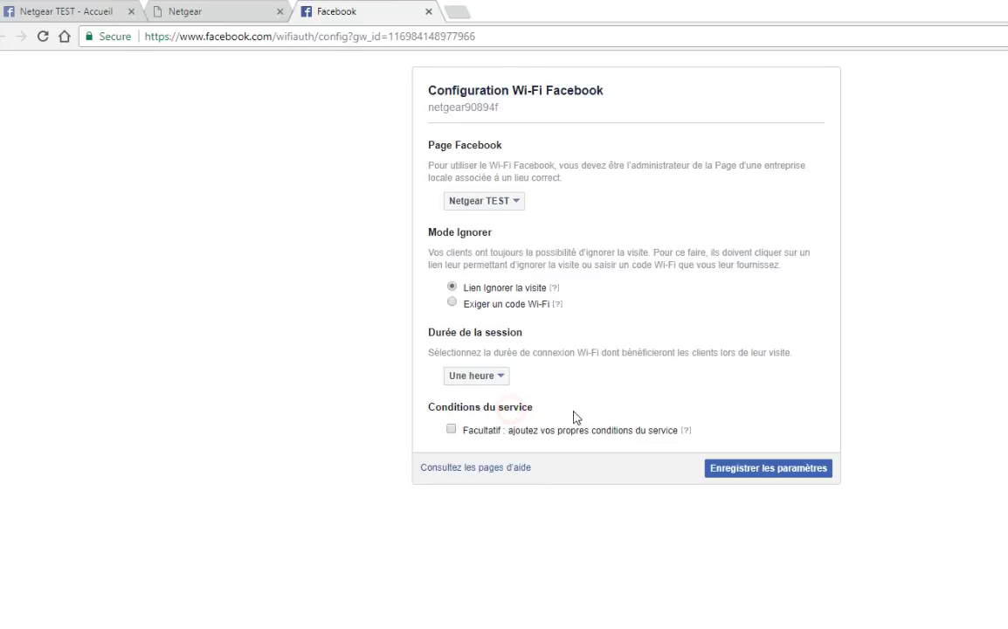
click(767, 472)
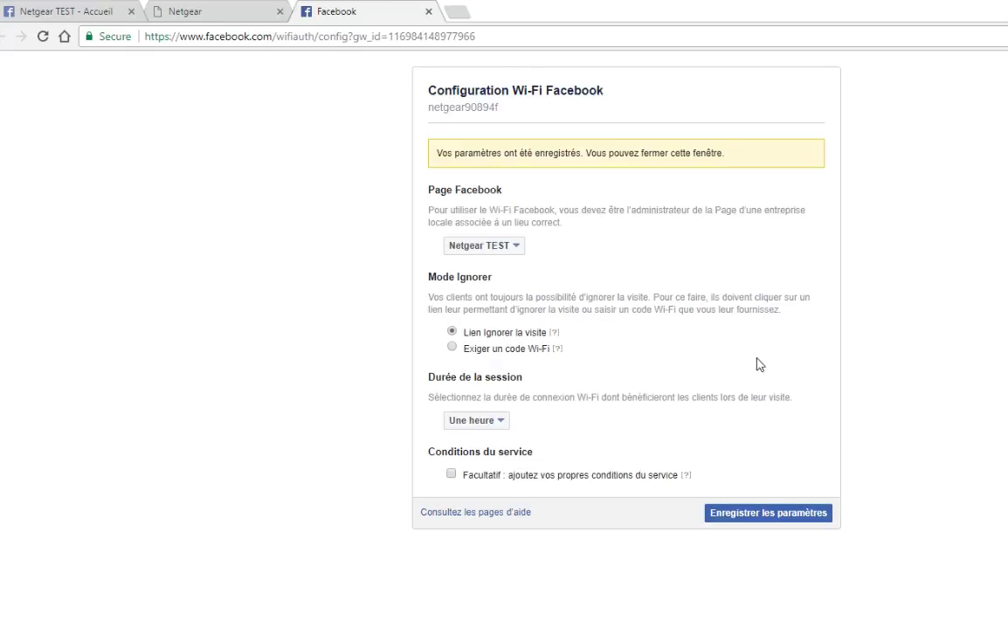
click(364, 10)
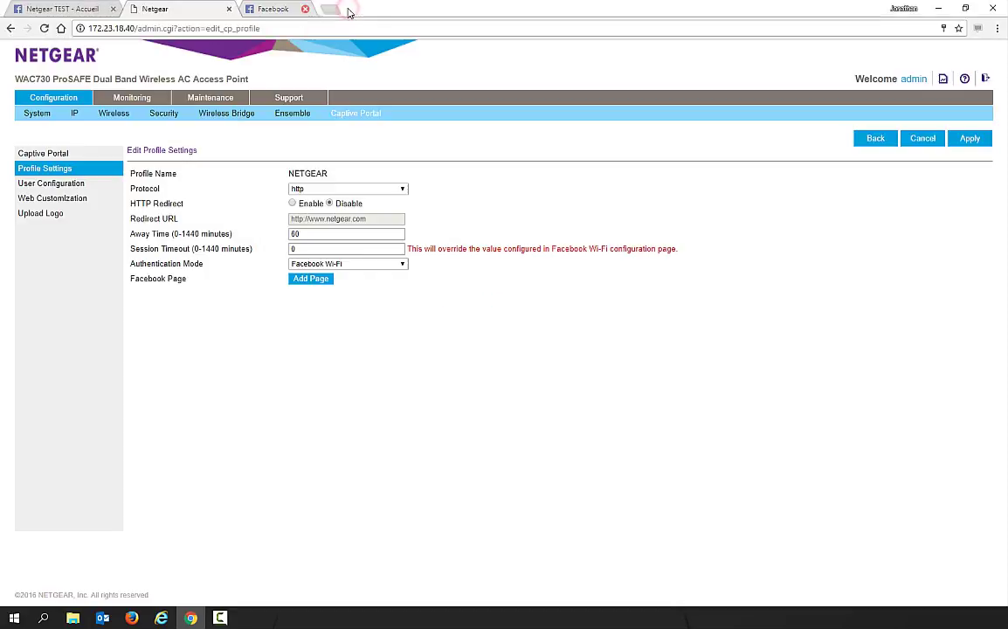
click(971, 140)
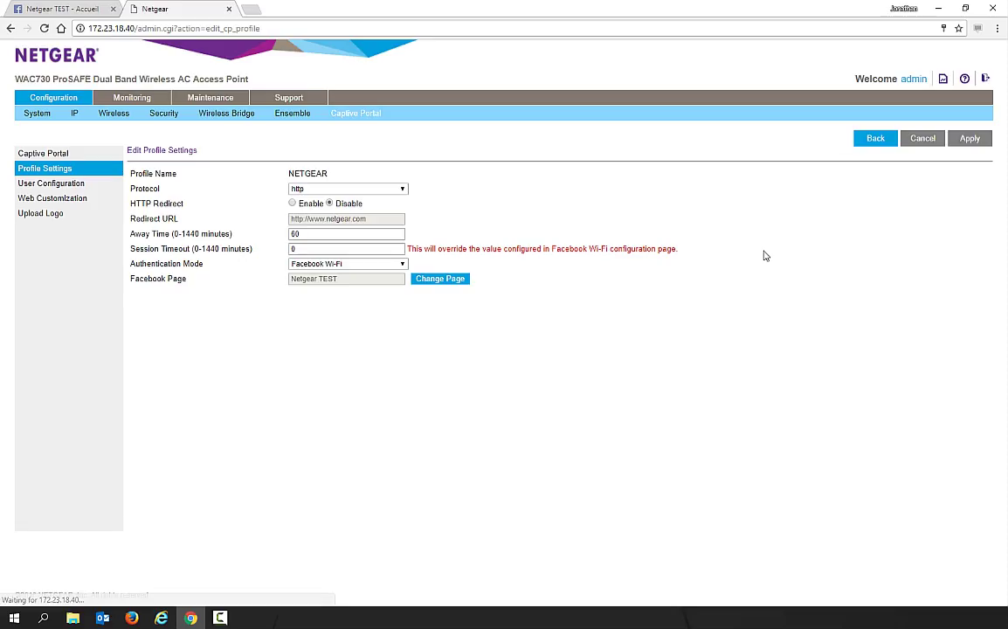
Step: Edit the first 802.11 bg/ng/bgn security profile and rename it hotspot_N
click(164, 118)
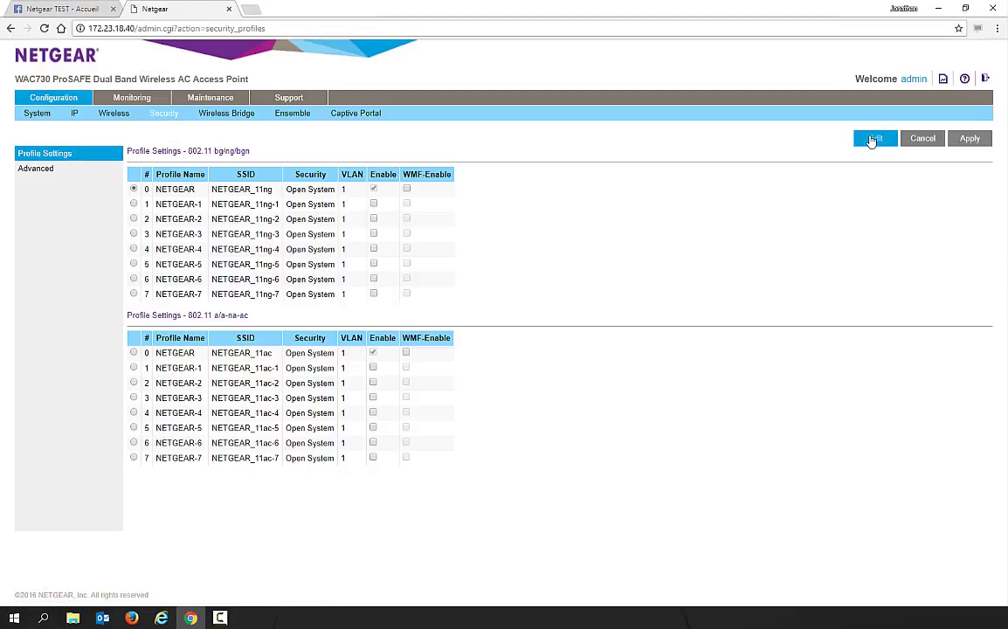
click(872, 141)
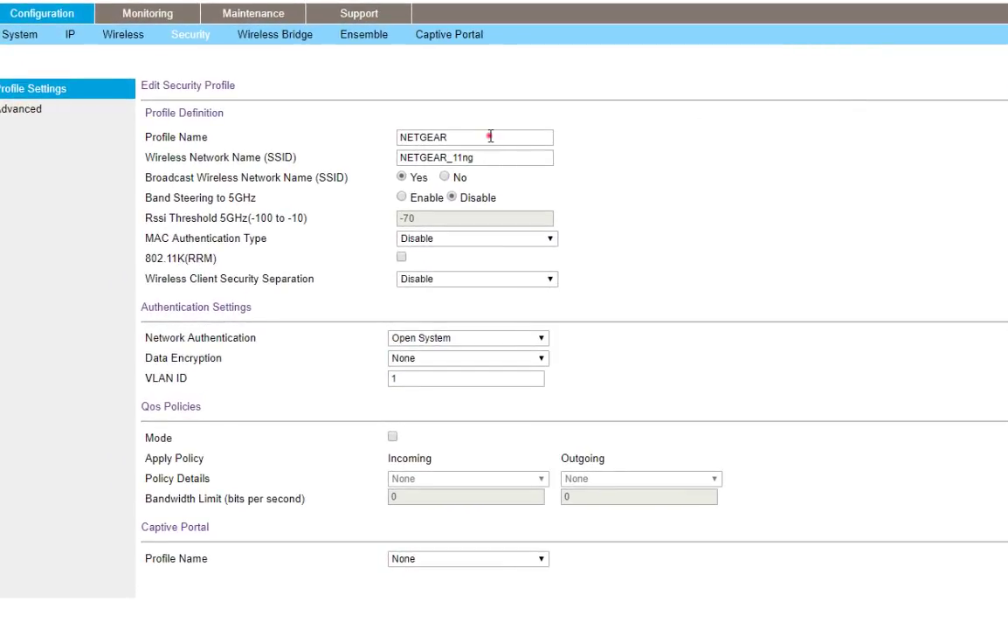
double_click(491, 137)
text(hotsp)
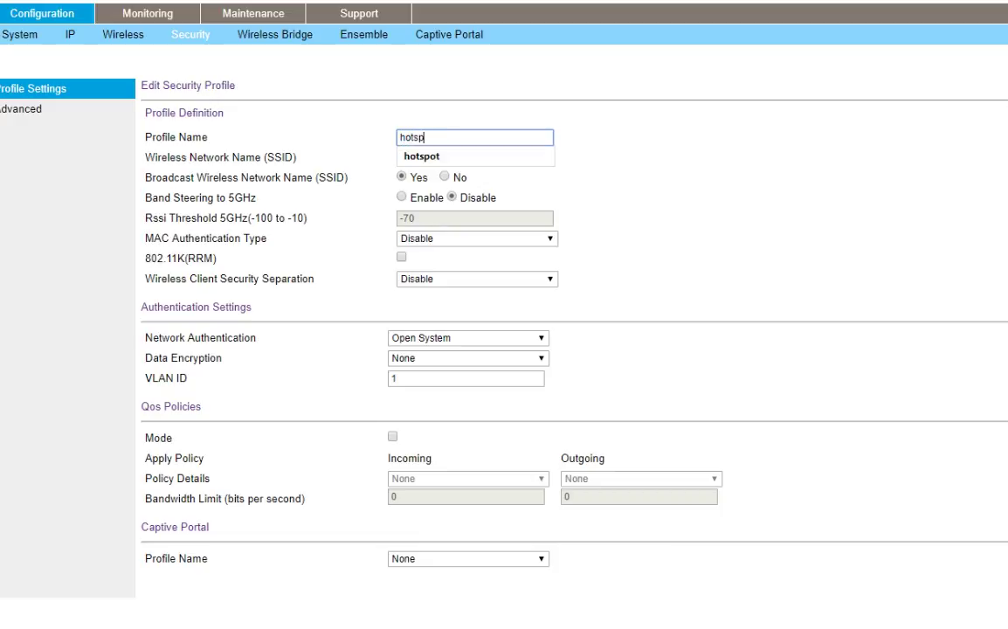
text(ot_)
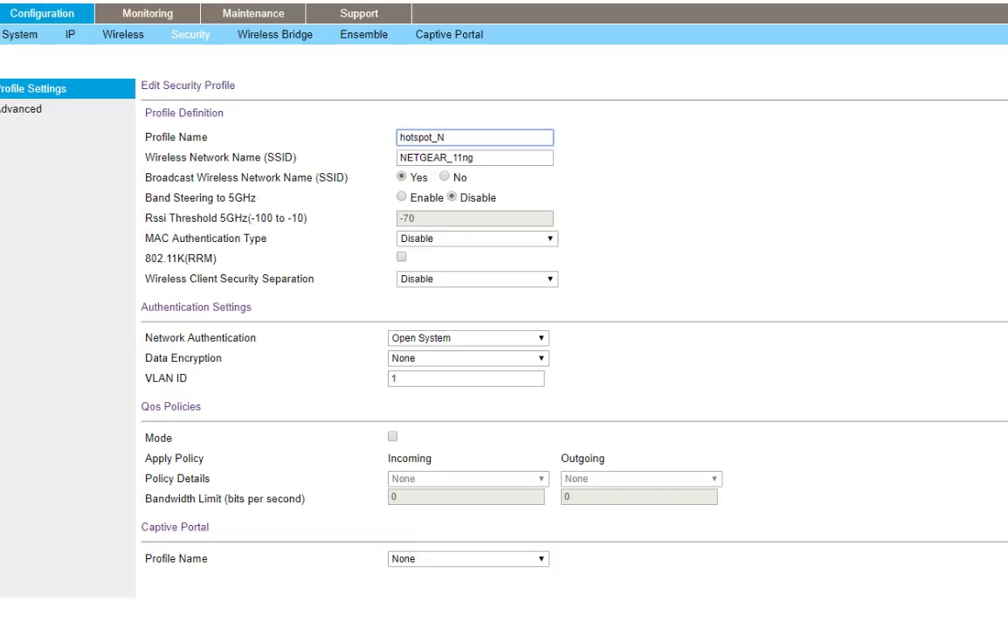
text(N)
Step: Set the profile's wireless network name (SSID) to Bienvenue_Chez_Netgear and copy that name
double_click(513, 157)
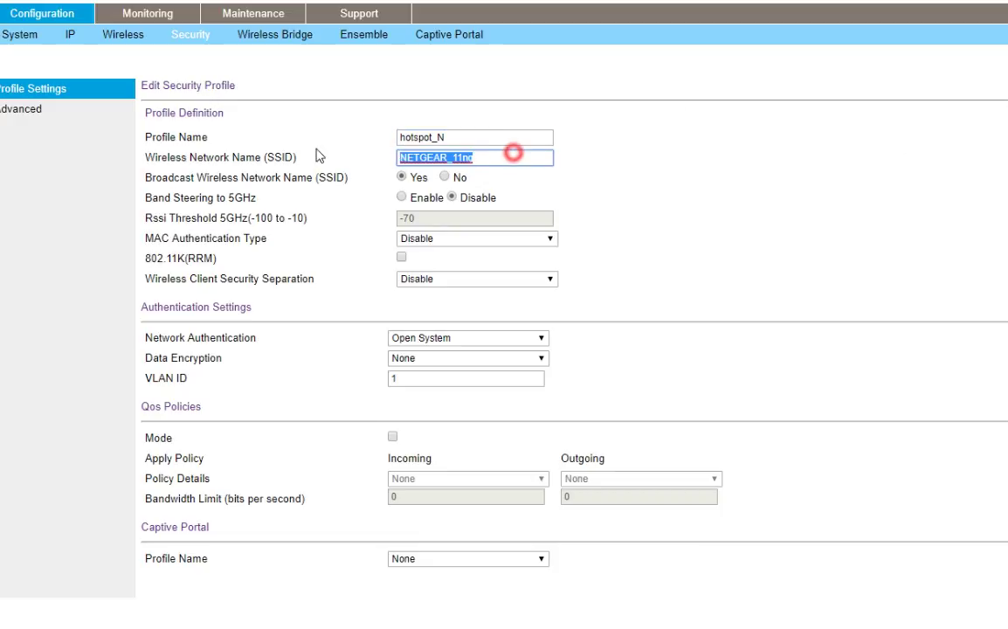
text(Bienvenue_Chez_Netgear)
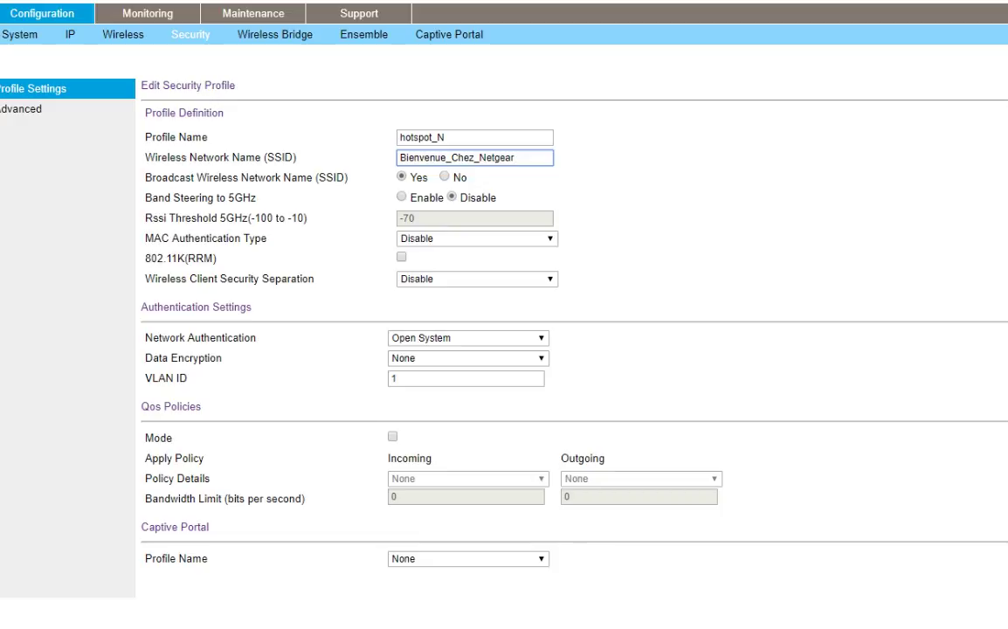
drag(515, 158, 349, 145)
right_click(447, 158)
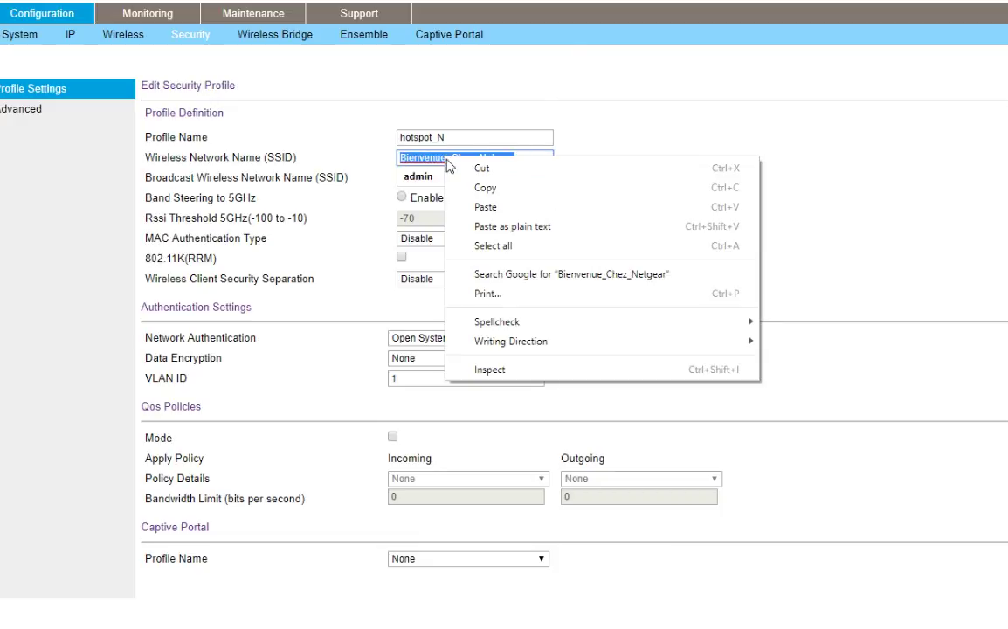
click(463, 190)
click(611, 225)
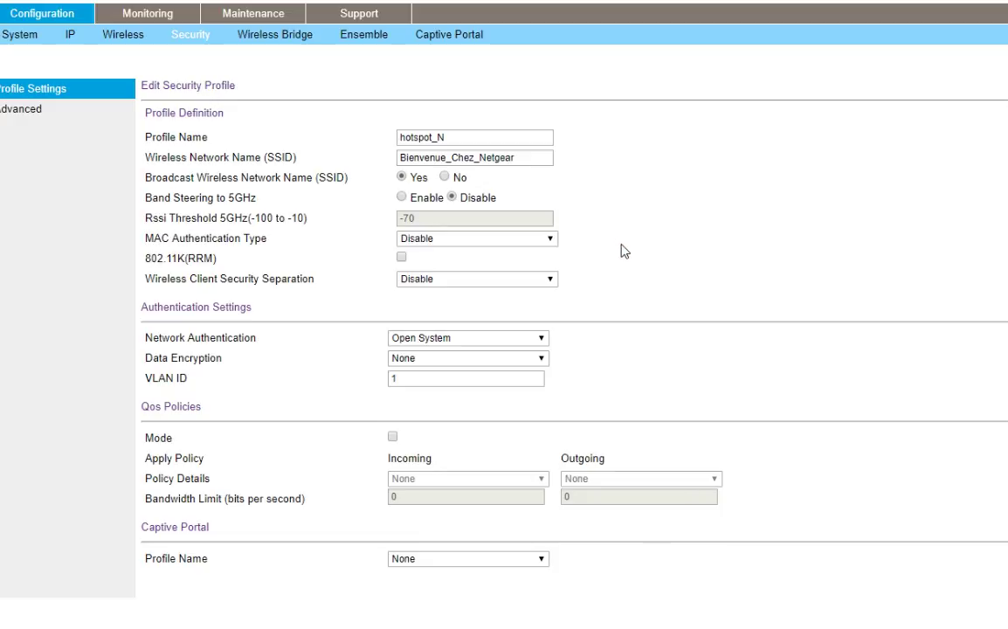
Step: Enable Wireless Client Security Separation, assign the NETGEAR captive portal profile to hotspot_N, and apply the wireless settings
click(520, 279)
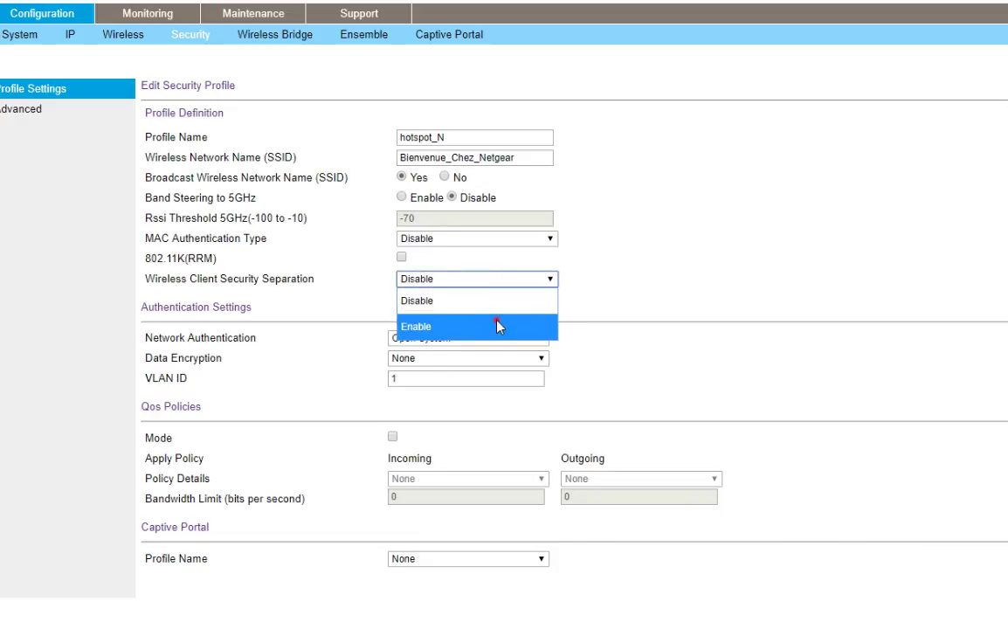
click(499, 326)
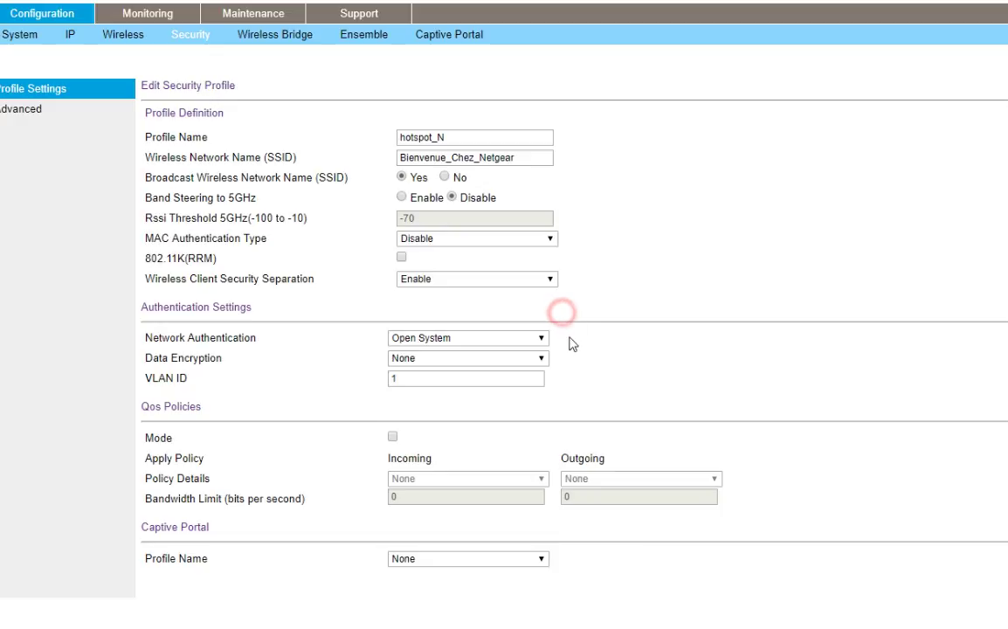
click(513, 559)
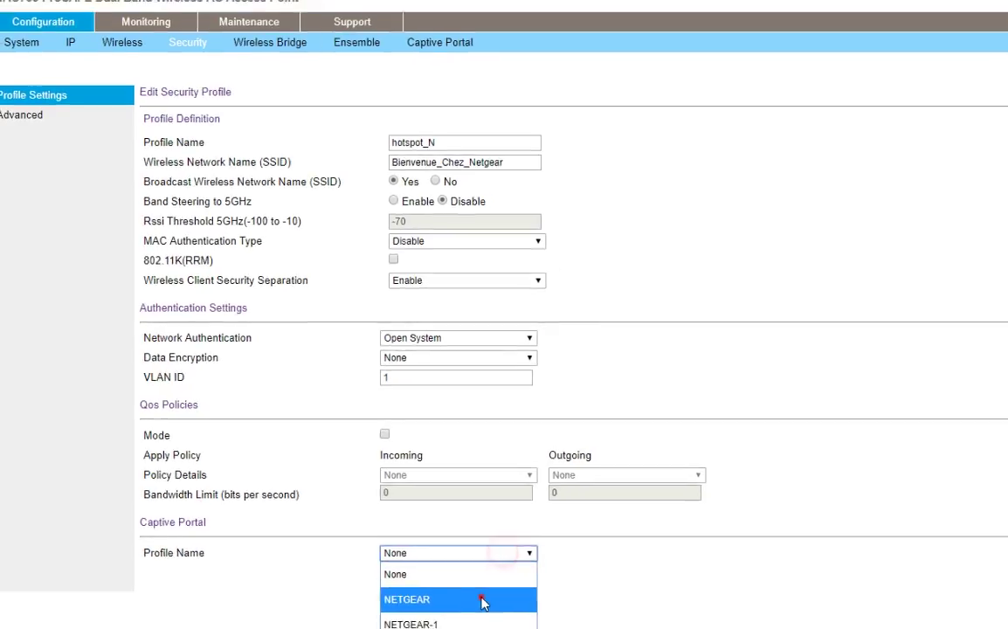
click(483, 601)
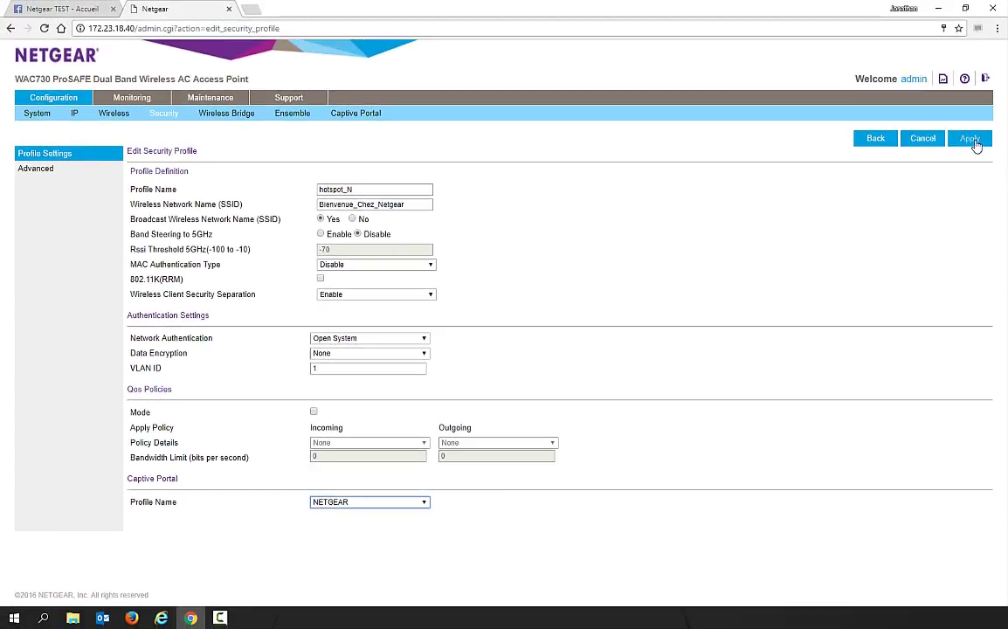
click(972, 140)
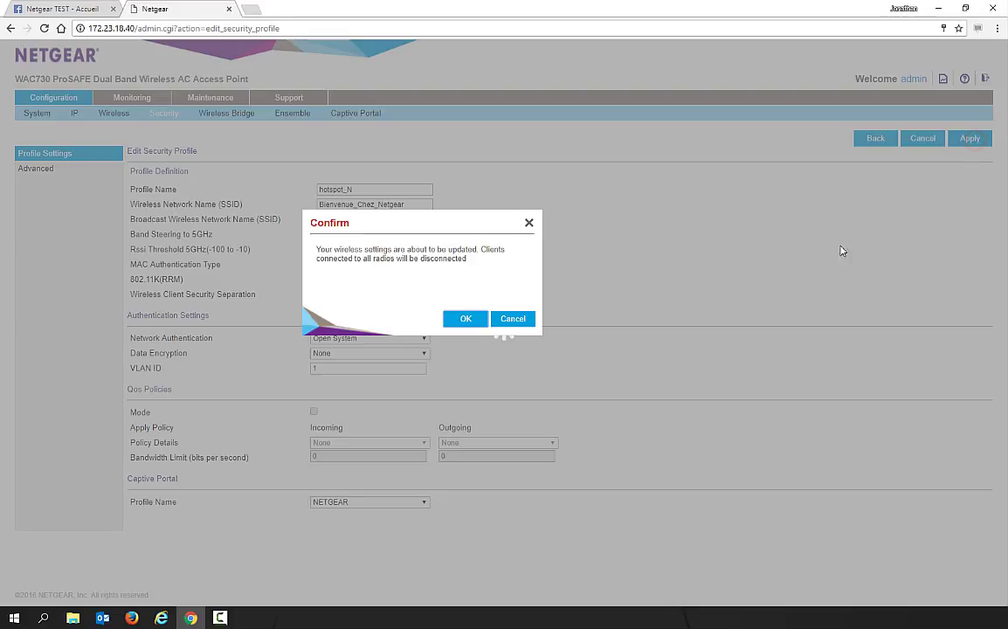
click(455, 320)
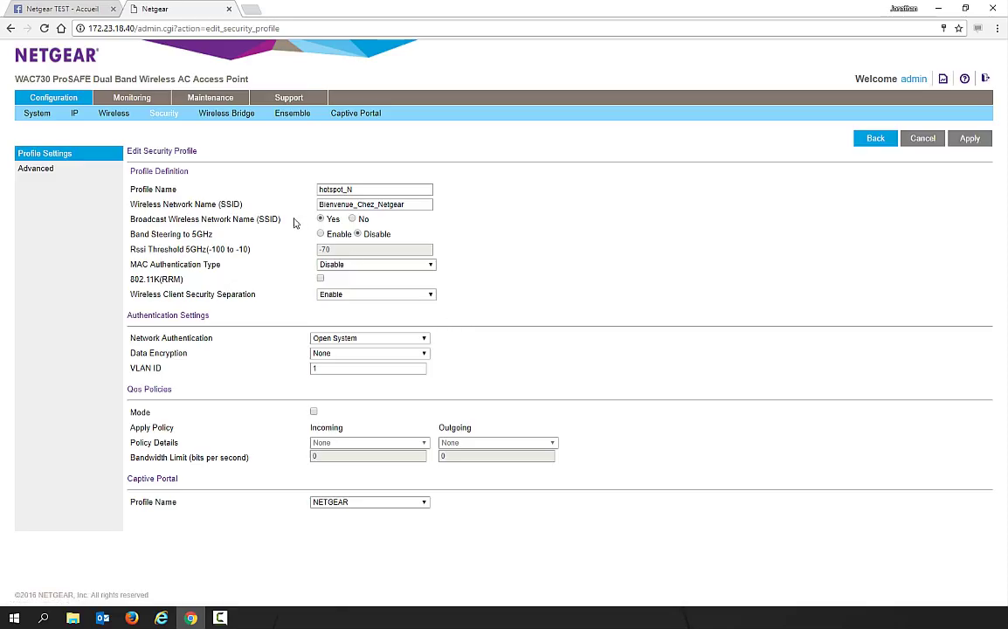
Step: Return to the profile list, edit the first 802.11 a/na/ac security profile and rename it hotspot_AC
click(869, 137)
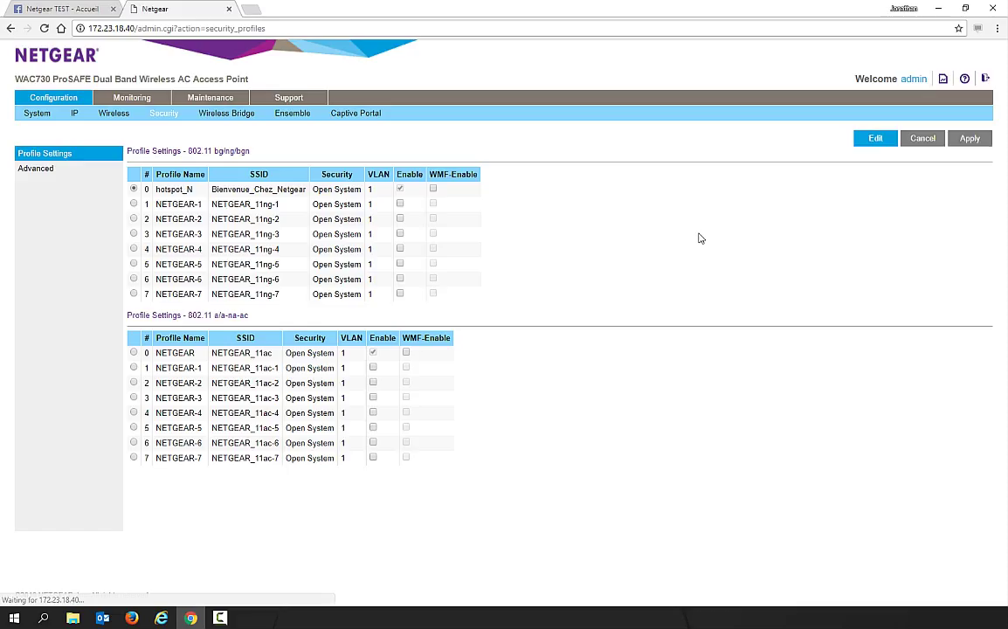
click(133, 353)
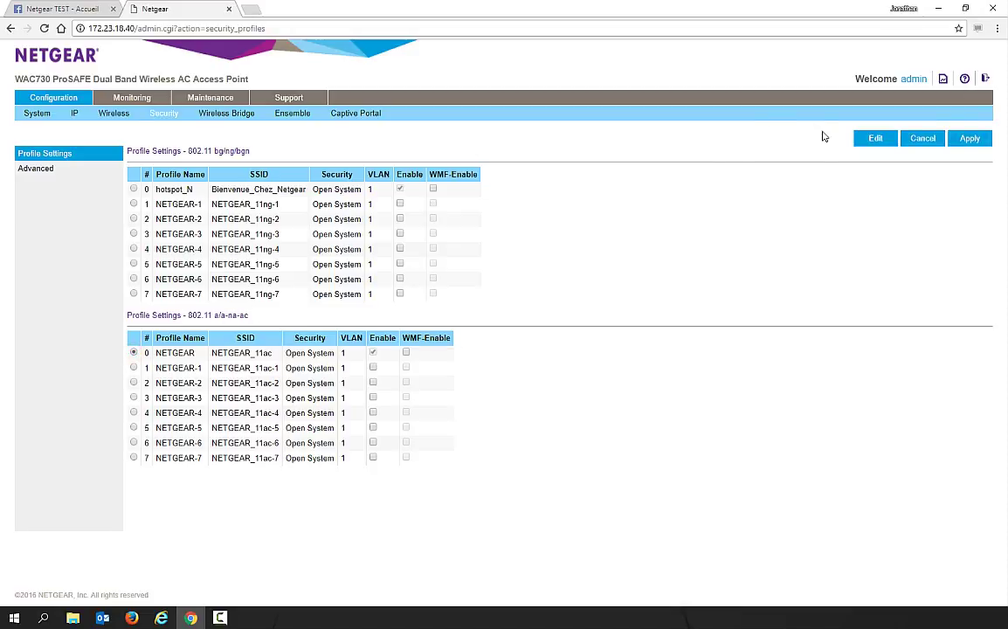
click(863, 140)
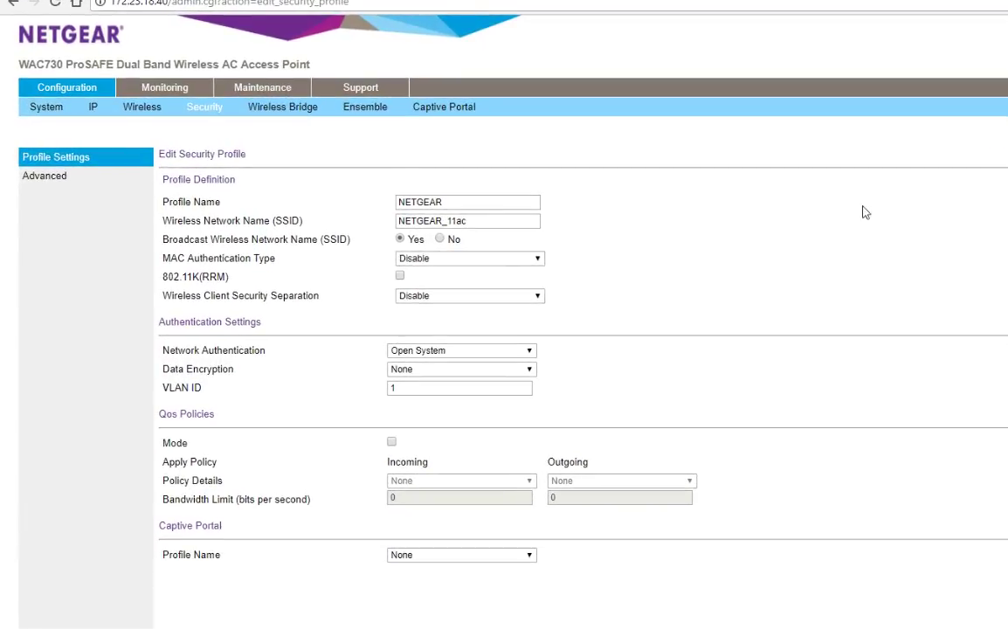
double_click(450, 202)
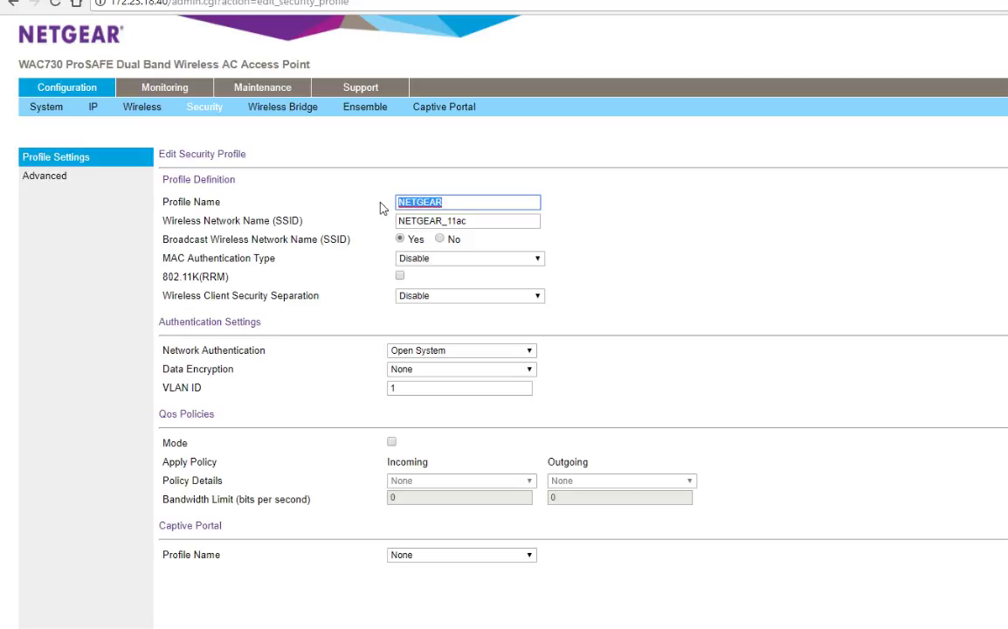
text(hotspot)
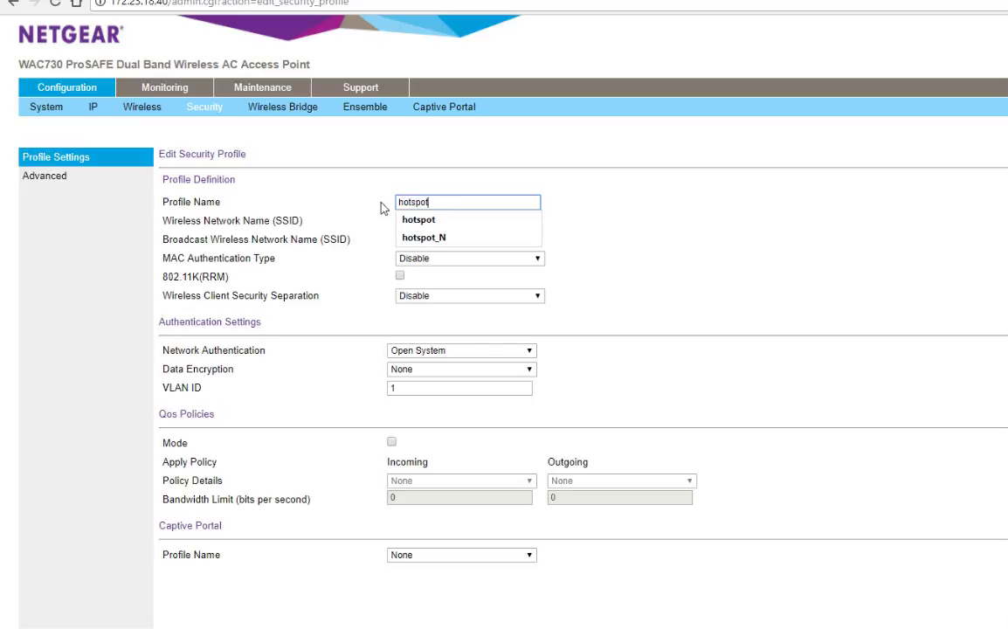
text(_AC)
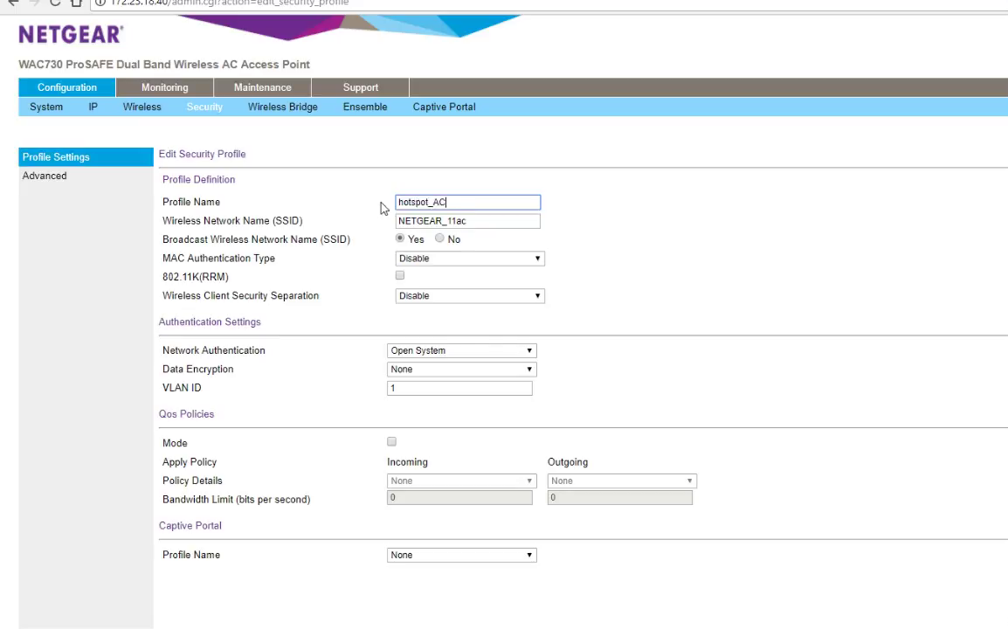
Step: Replace the hotspot_AC profile's wireless network name (SSID) with the copied name Bienvenue_Chez_Netgear
drag(497, 218, 295, 210)
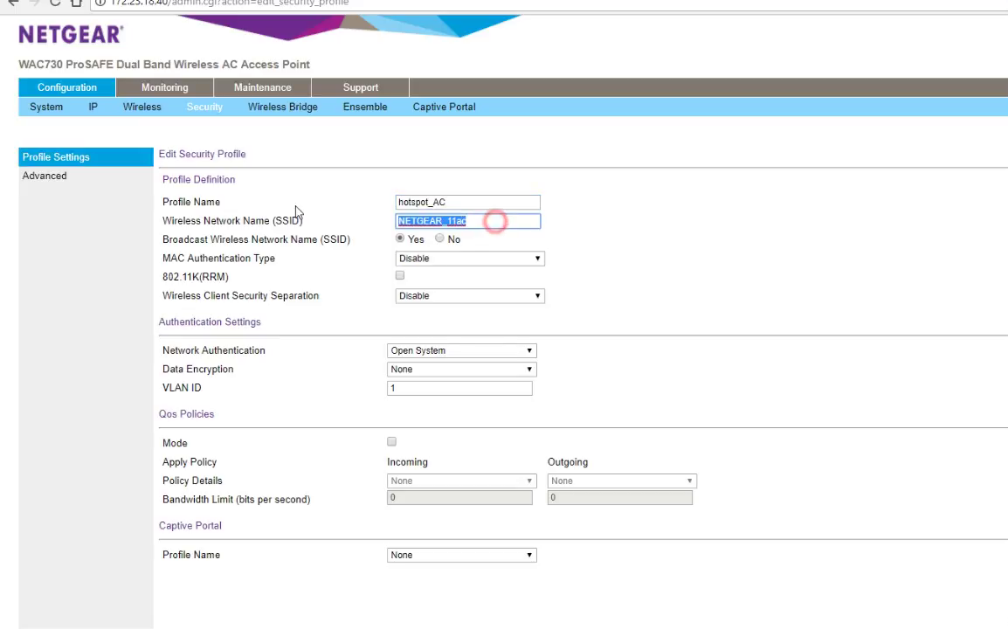
right_click(418, 221)
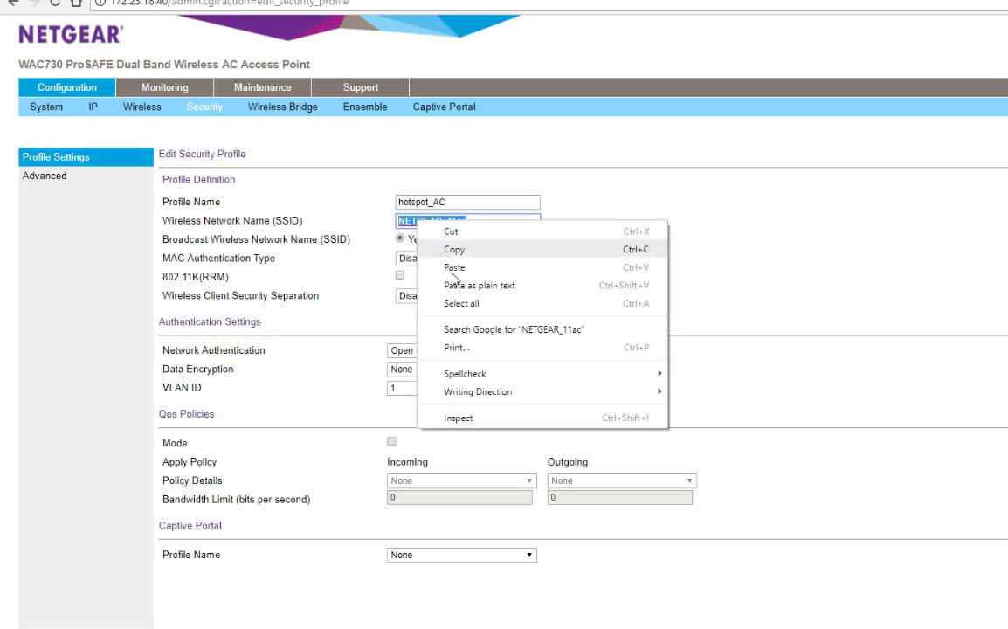
click(452, 266)
click(633, 284)
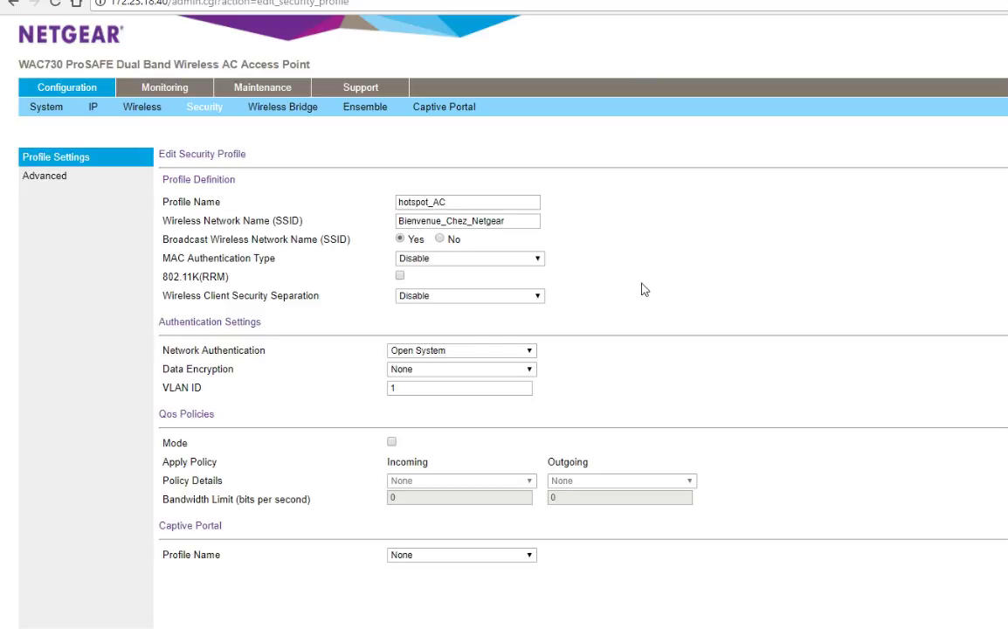
Step: Enable Wireless Client Security Separation for hotspot_AC, assign it the NETGEAR captive portal profile, and apply the changes
click(529, 295)
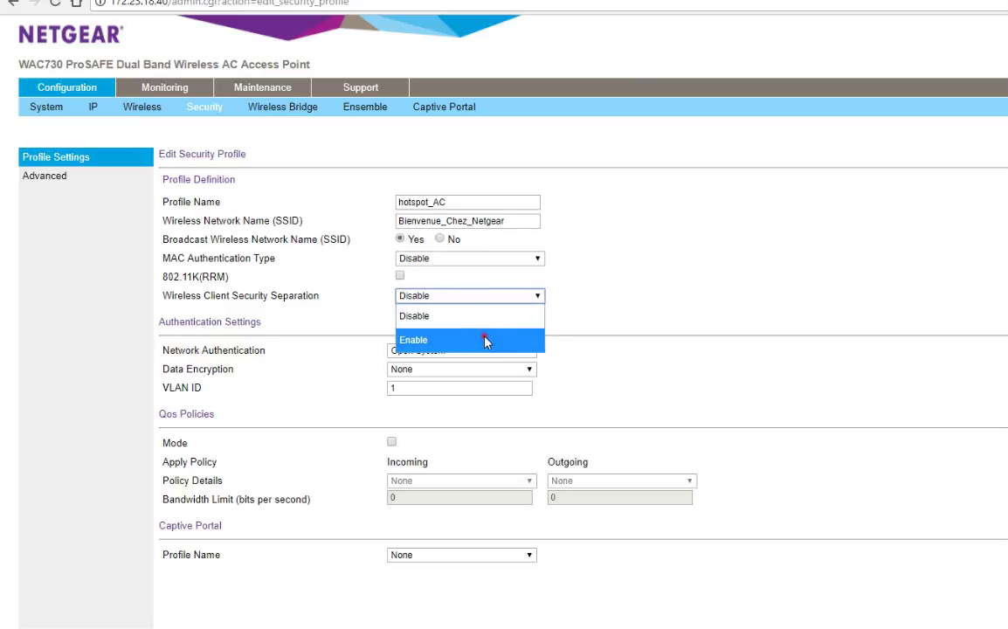
click(487, 341)
click(437, 556)
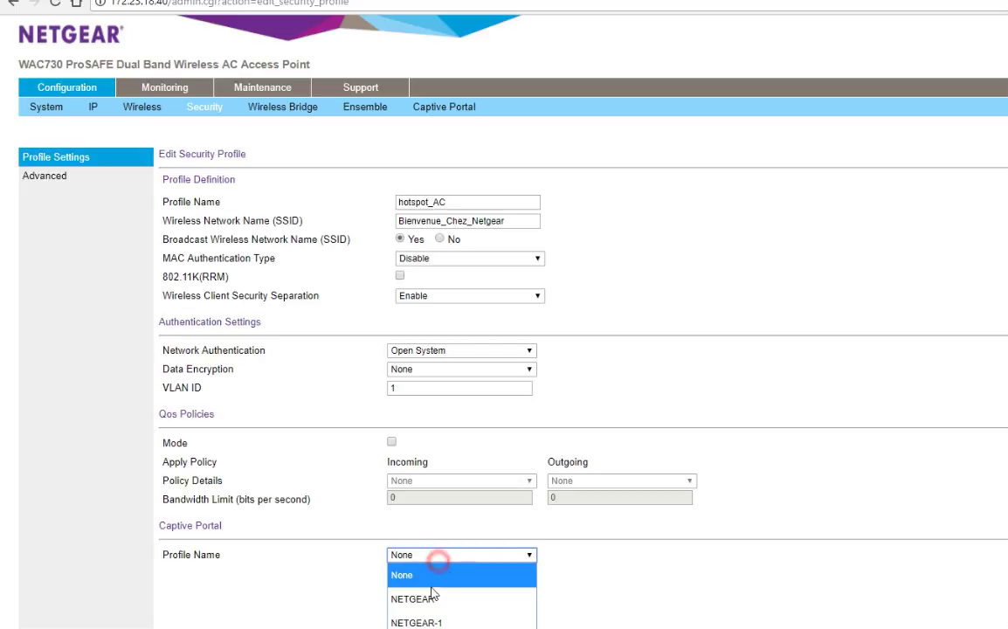
click(433, 597)
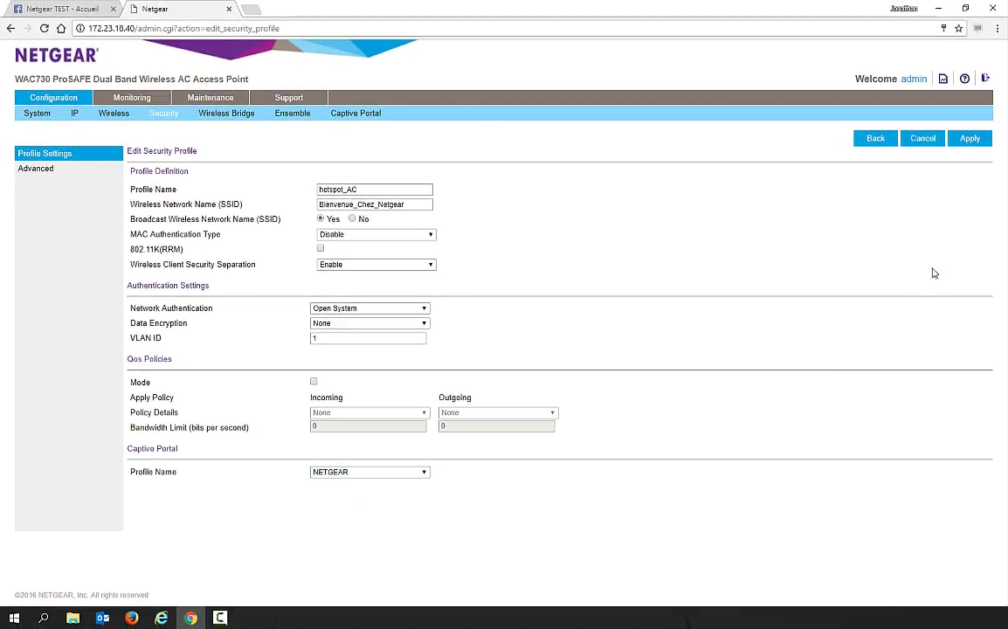
click(969, 138)
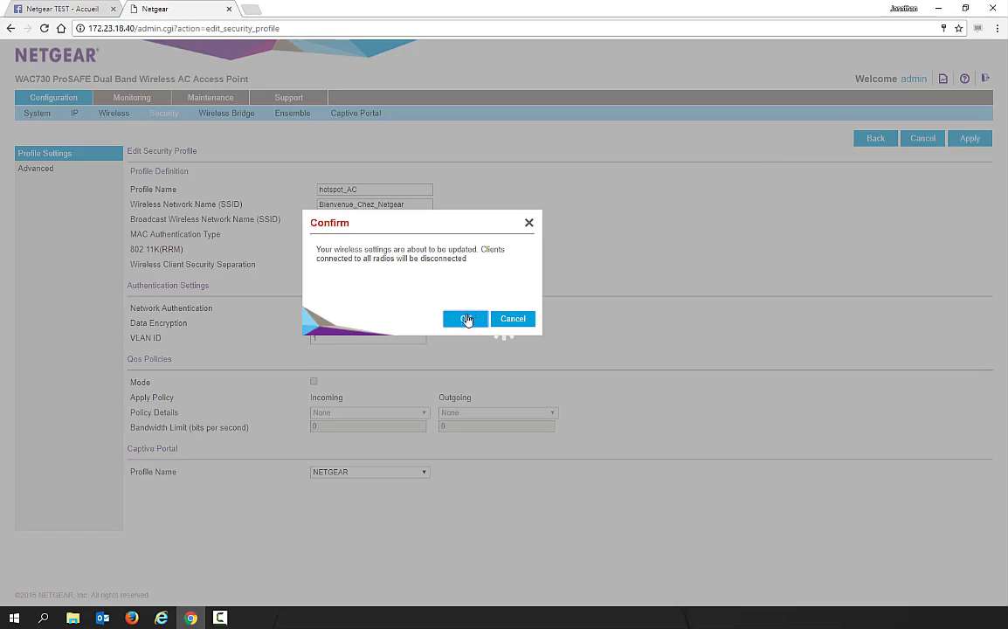
click(462, 321)
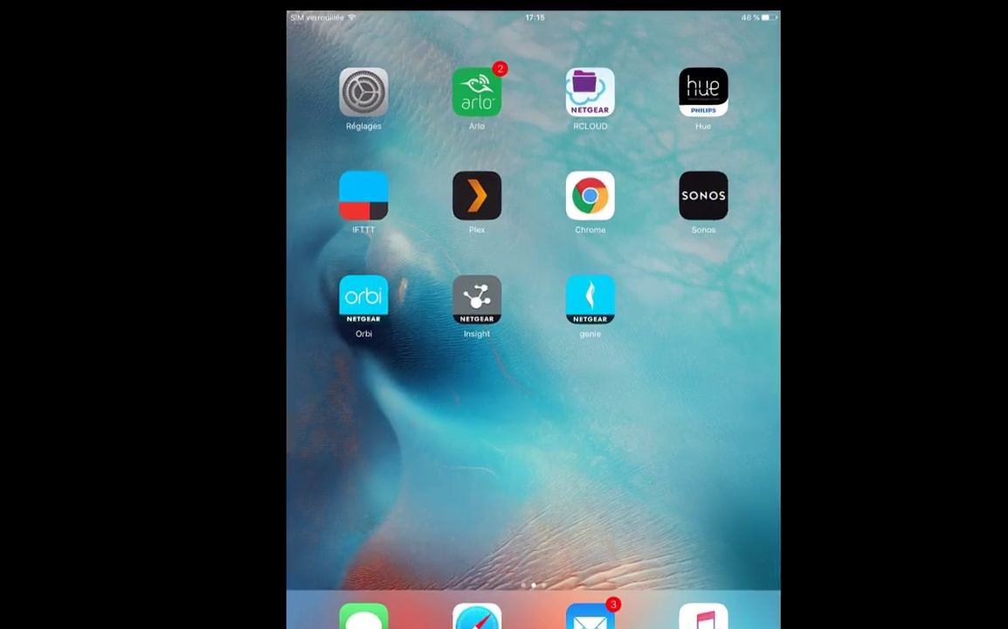
Step: In the iPad's Réglages, connect to the Bienvenue_Chez_Netgear Wi-Fi network and return to the home screen
click(378, 84)
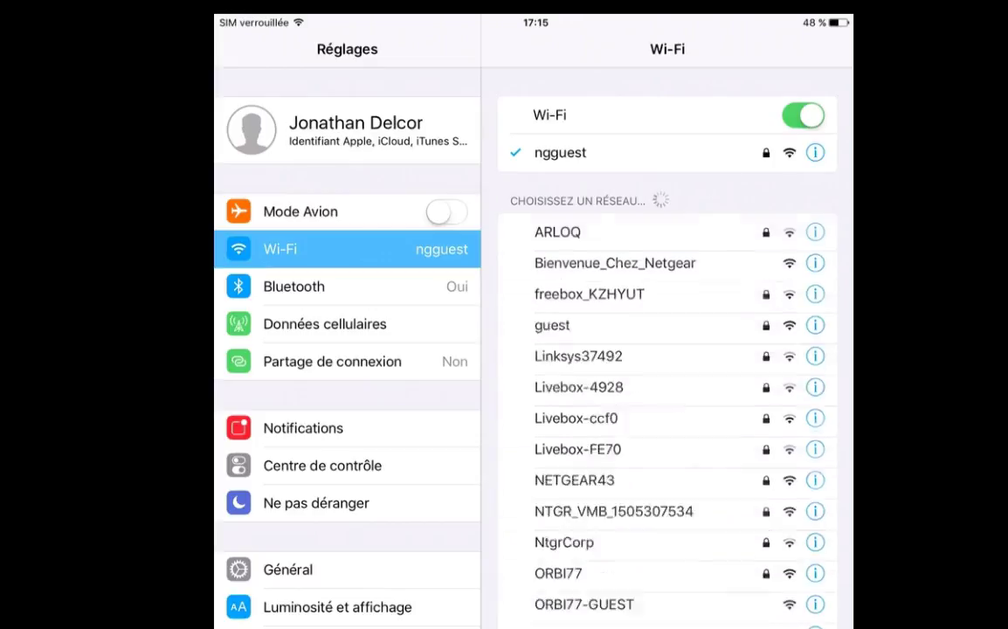
click(615, 269)
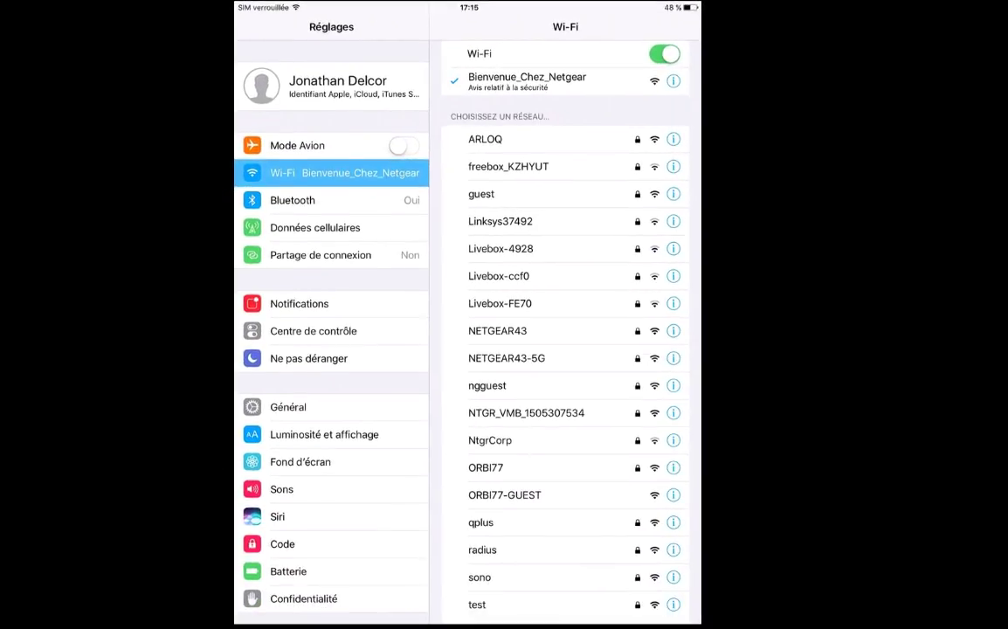
key(Home)
Step: Browse to netgear.fr in Chrome on the iPad and check in publicly on the Netgear TEST Facebook Wi-Fi page
click(549, 196)
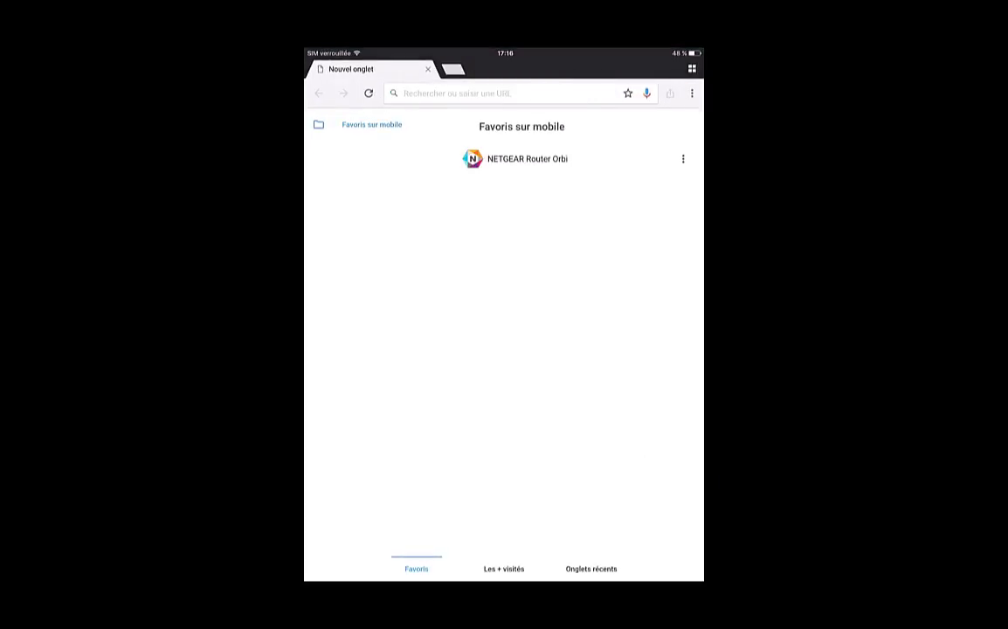
click(507, 94)
text(ne)
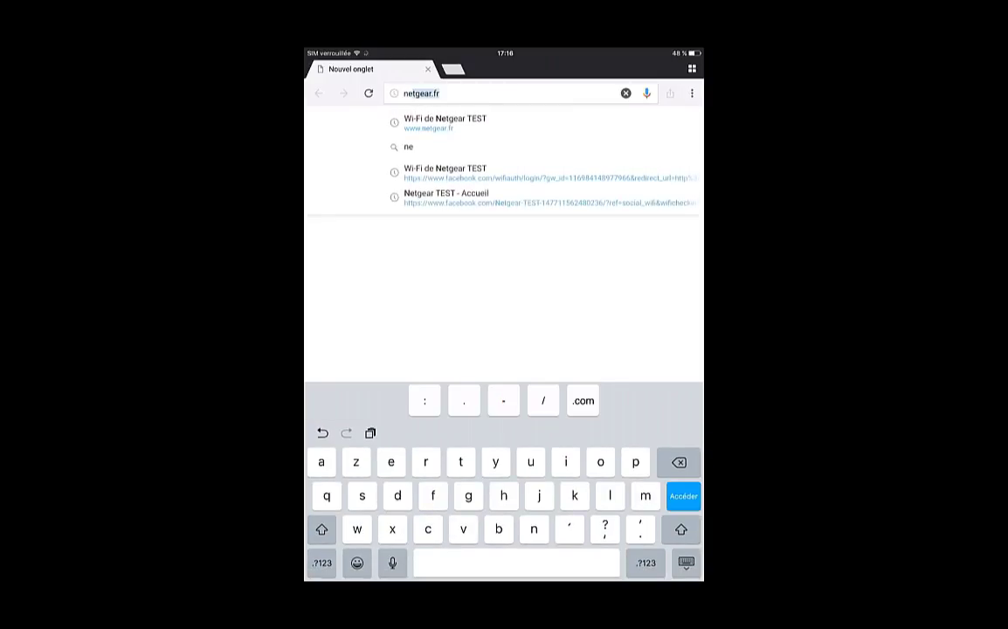
text(tgear)
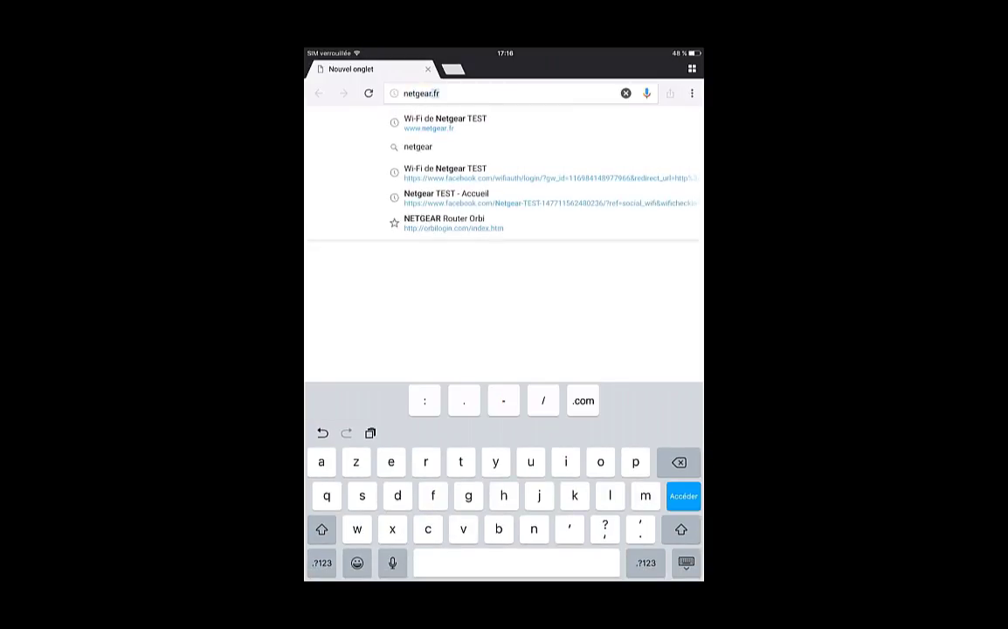
text(.fr)
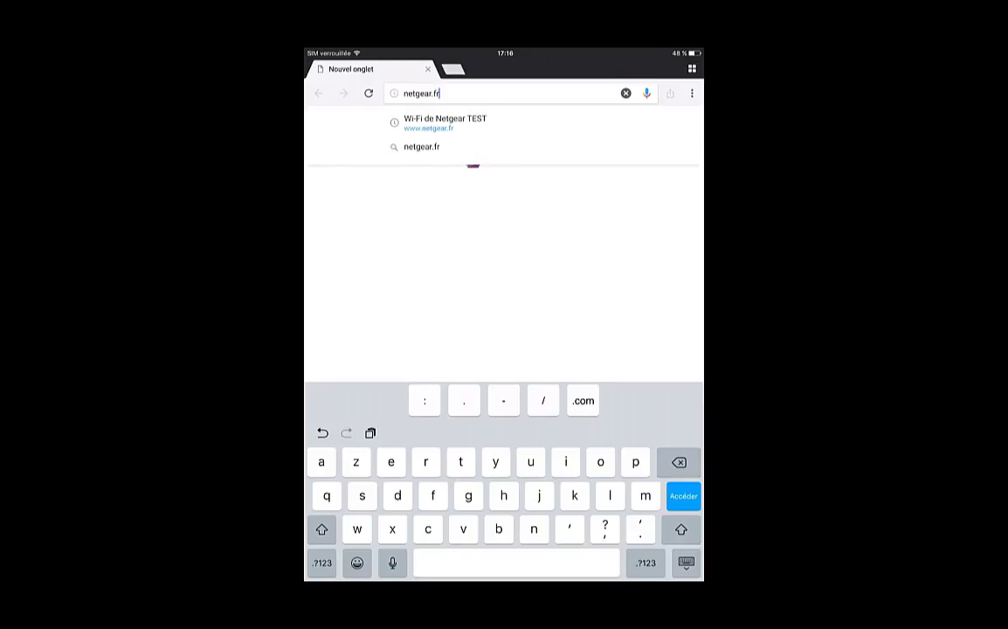
key(Return)
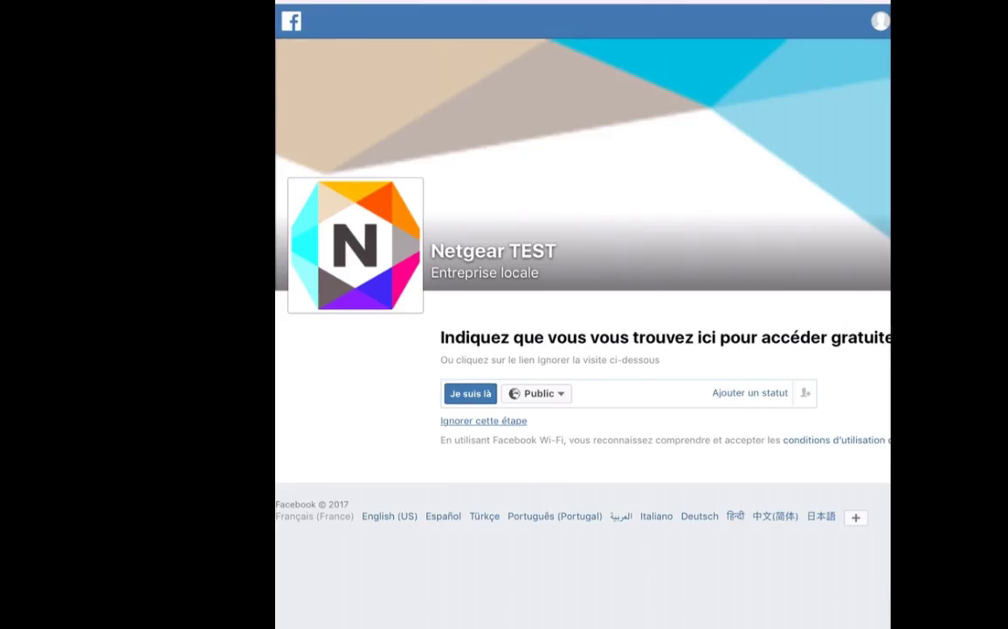
click(470, 394)
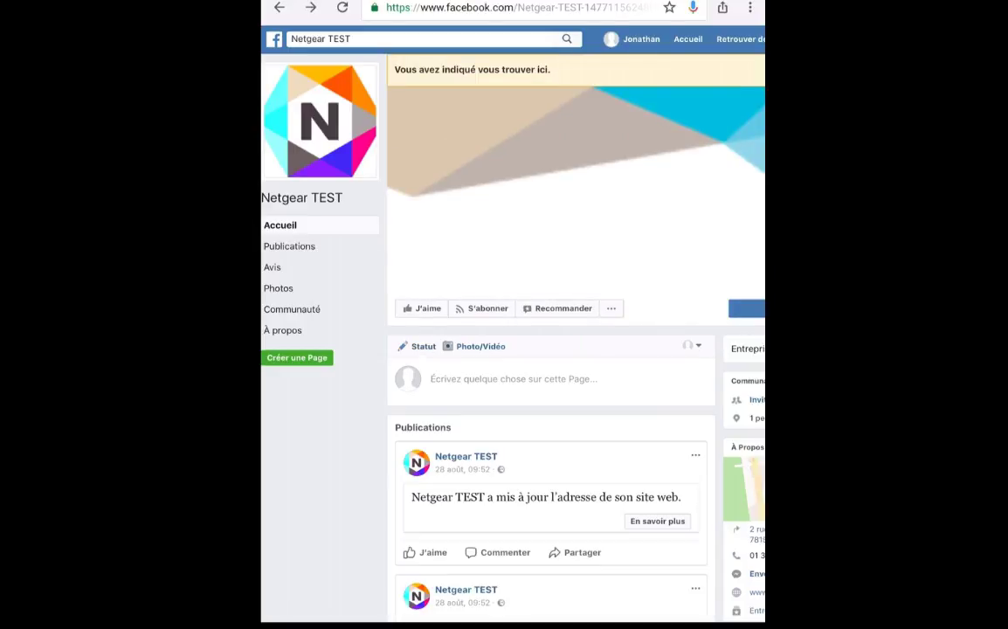
Step: Give the Netgear TEST page a public five-star rating without a comment and submit it
scroll(513, 315, down, 5)
scroll(513, 314, right, 3)
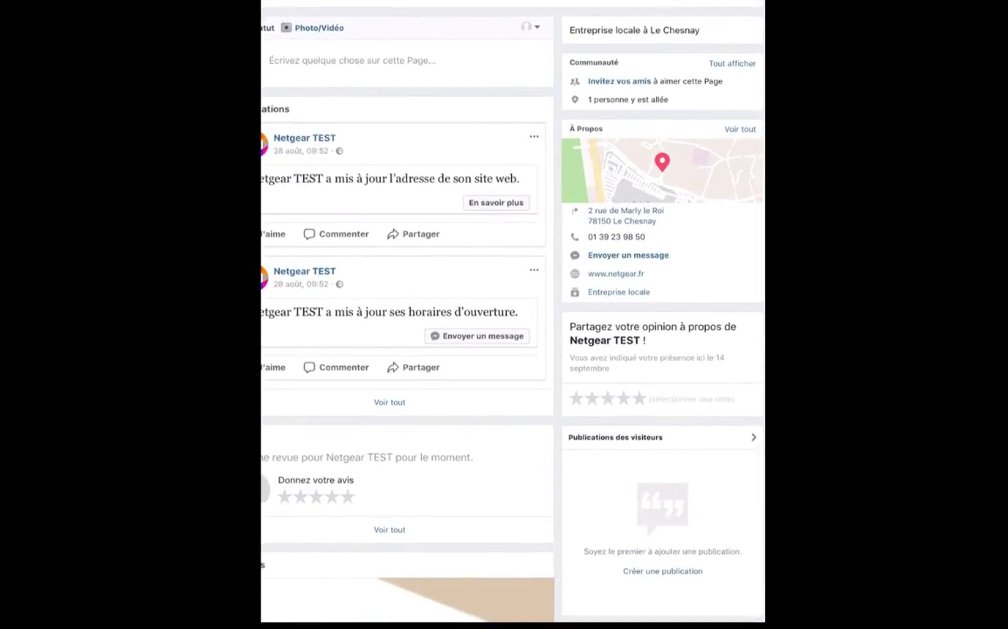
click(639, 398)
scroll(513, 315, up, 4)
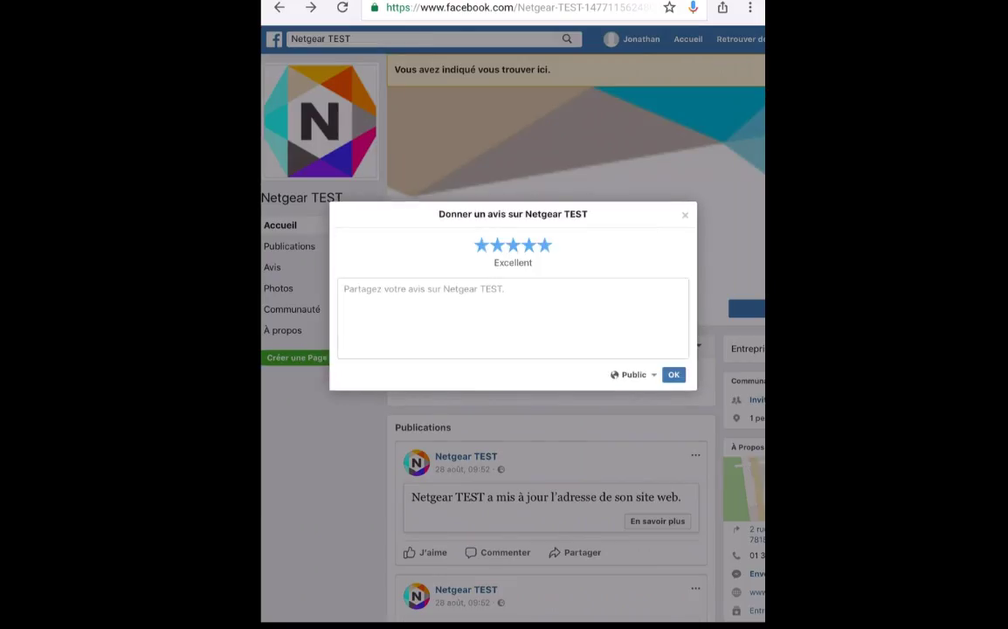
click(673, 373)
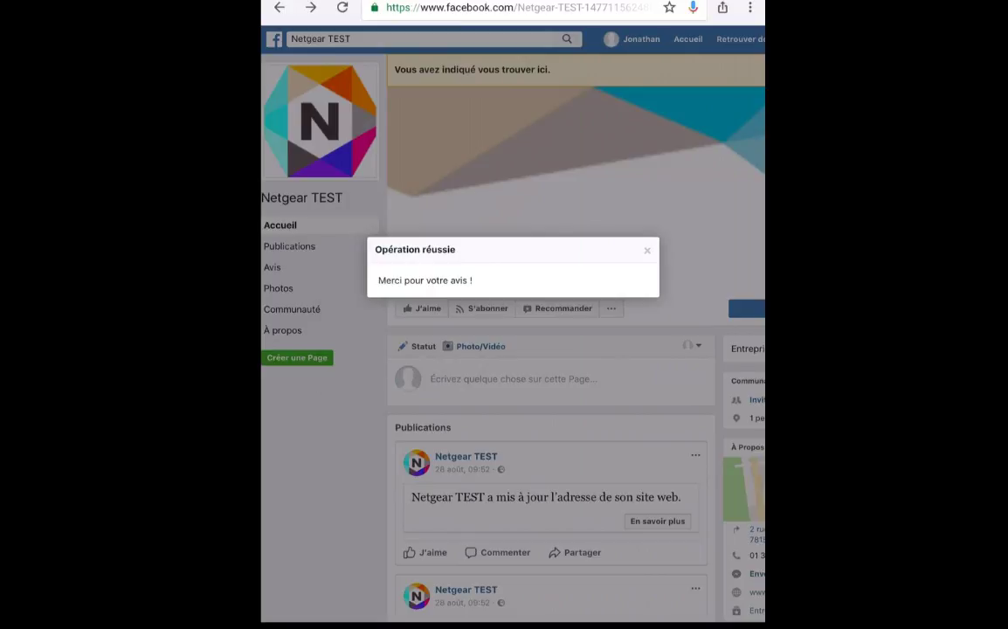
scroll(513, 337, right, 2)
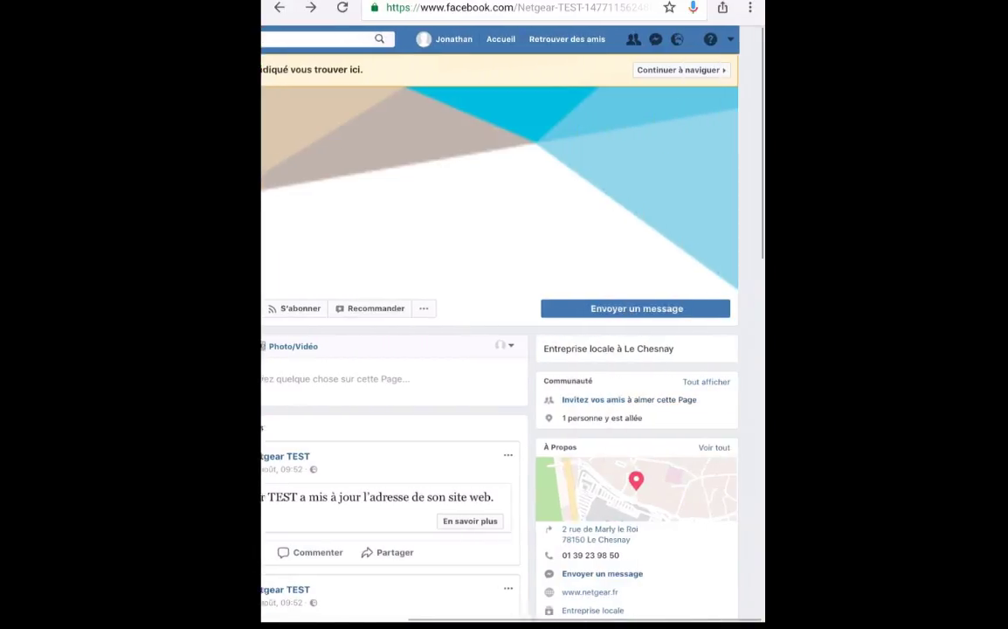
click(707, 70)
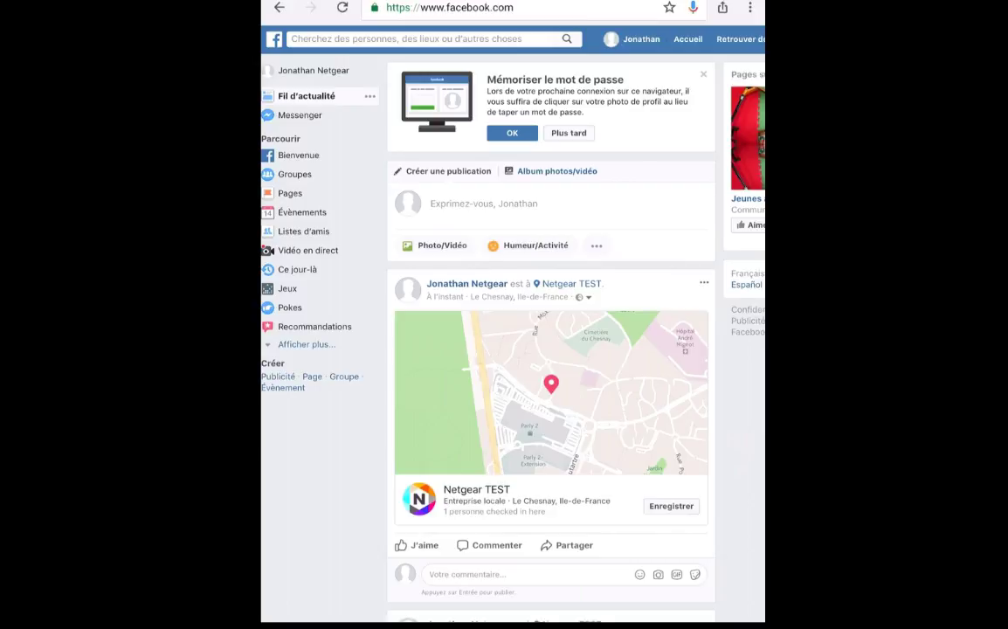
click(450, 8)
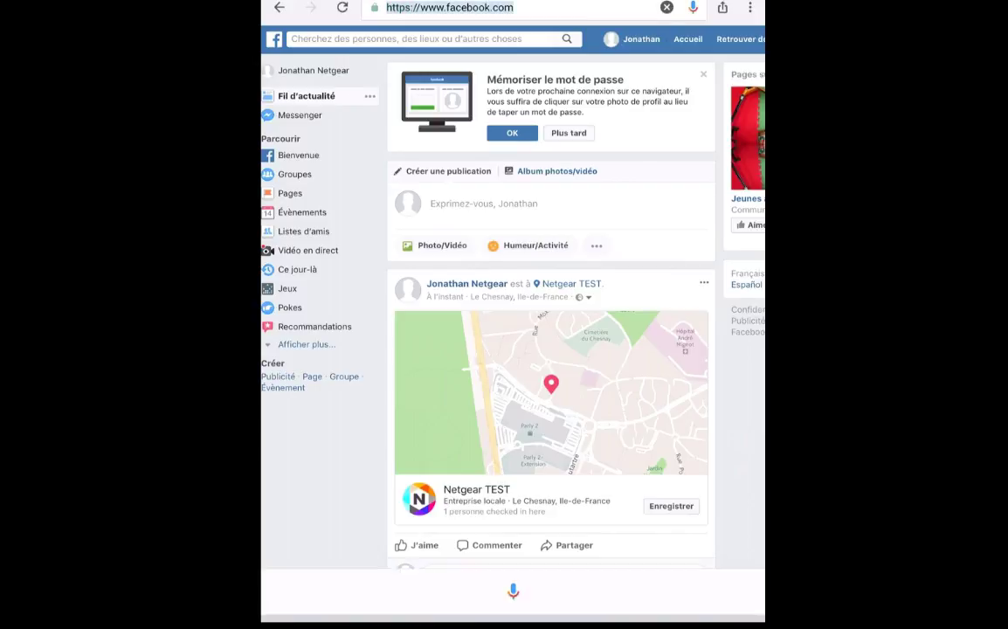
text(netg)
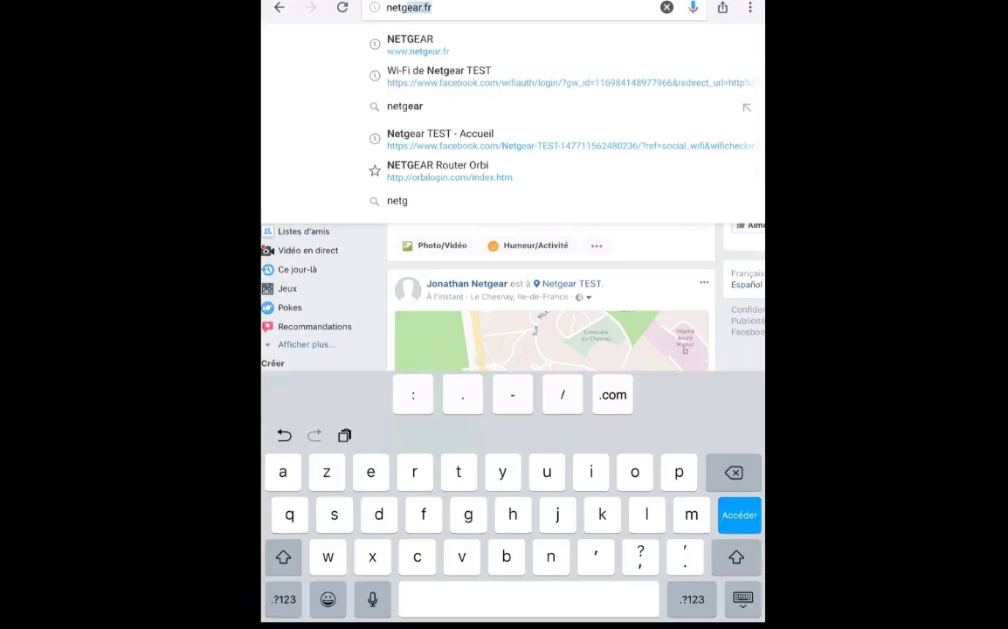
click(419, 44)
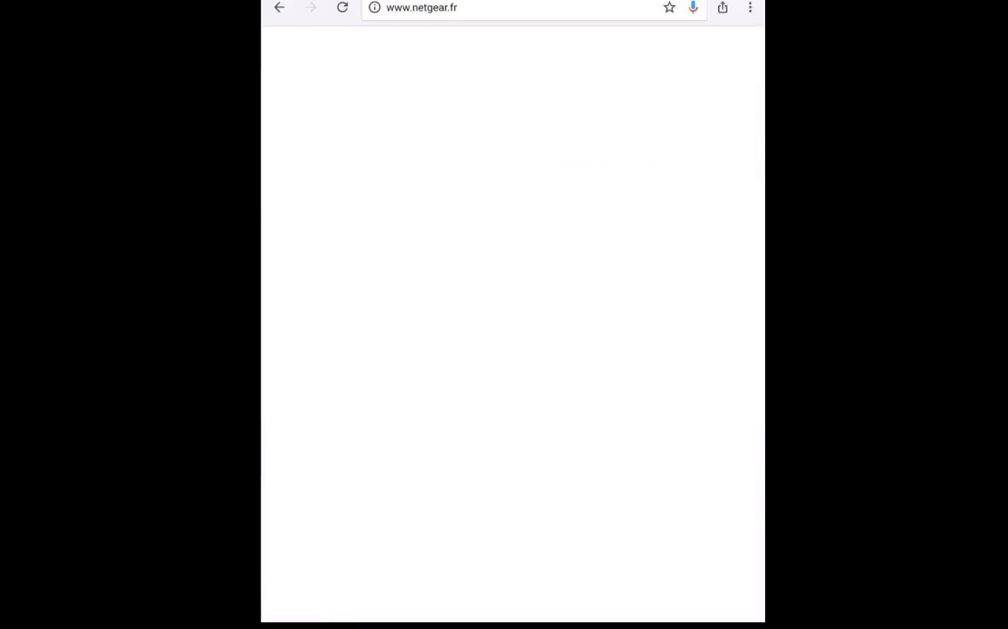